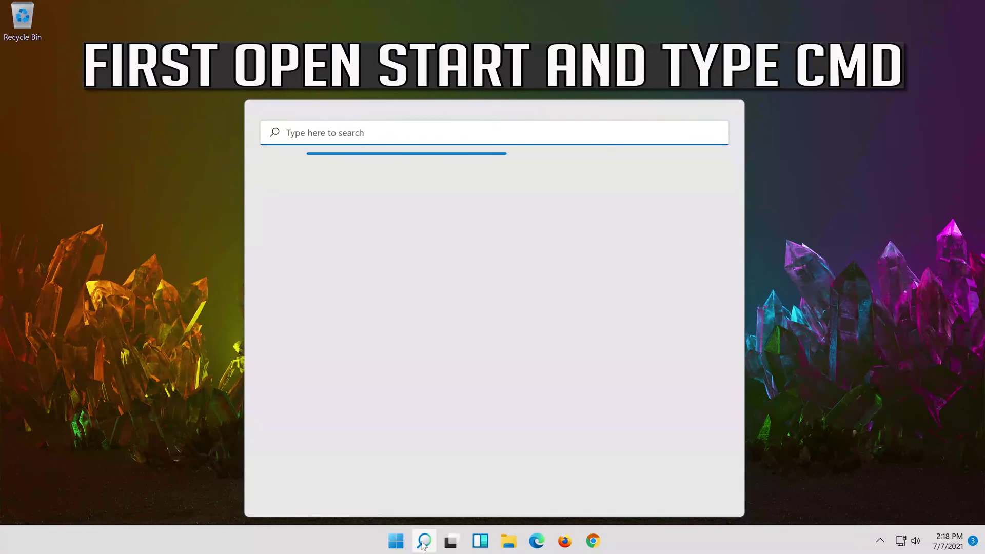
# Search for cmd and open Command Prompt as administrator, allowing it to make changes to the device
pyautogui.write('cmd')
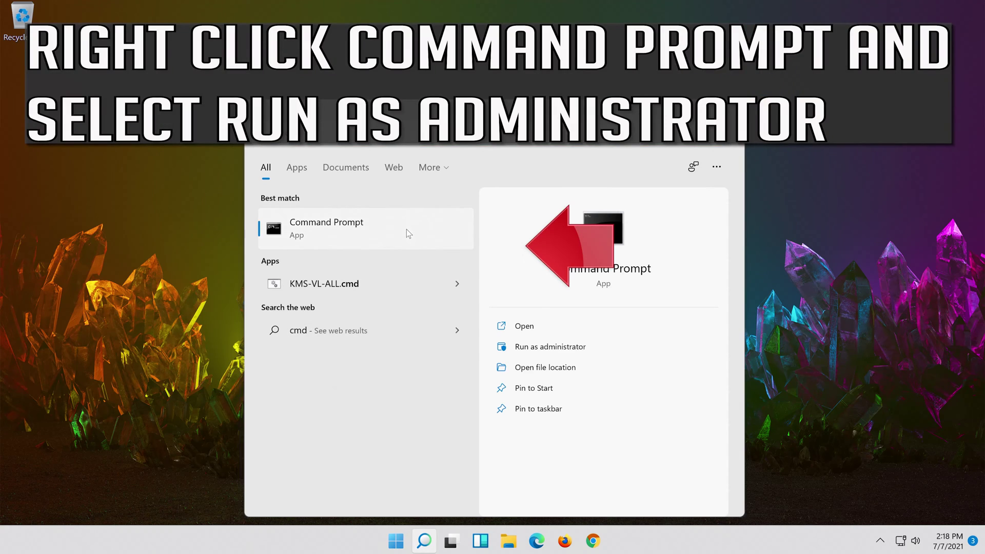
pyautogui.rightClick(407, 229)
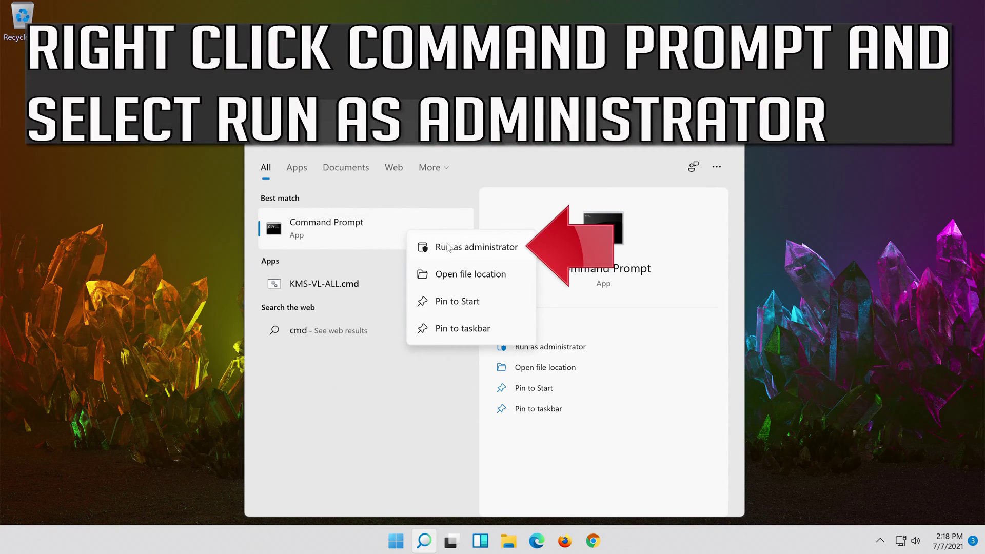
pyautogui.click(487, 247)
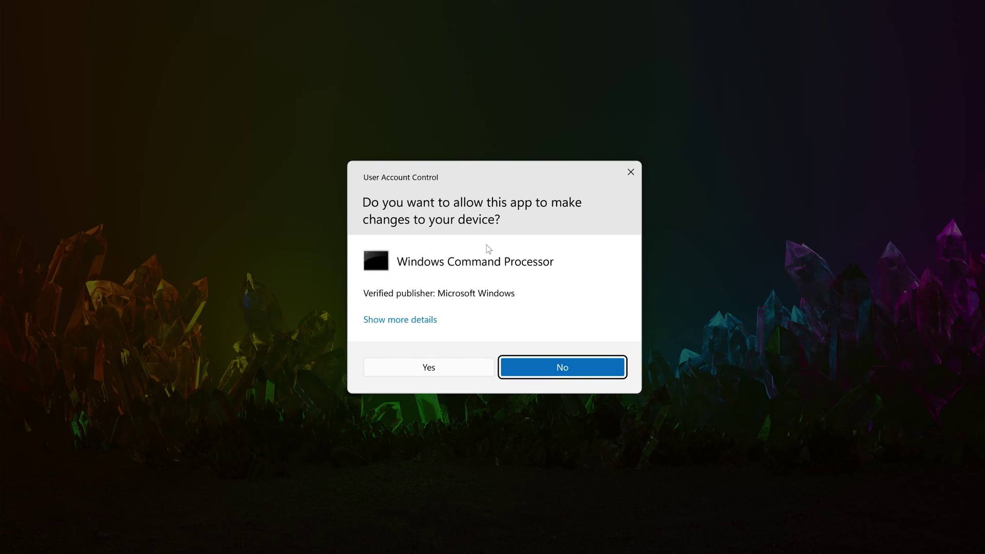
pyautogui.click(439, 367)
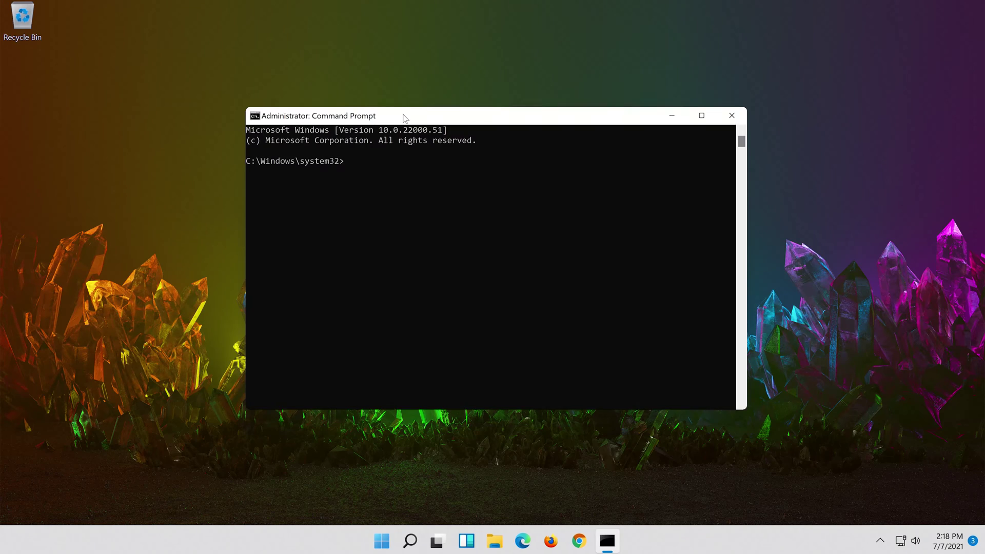
# Reset the TCP/IP stack by running netsh int ip reset c:\resetlog.txt
pyautogui.write('n')
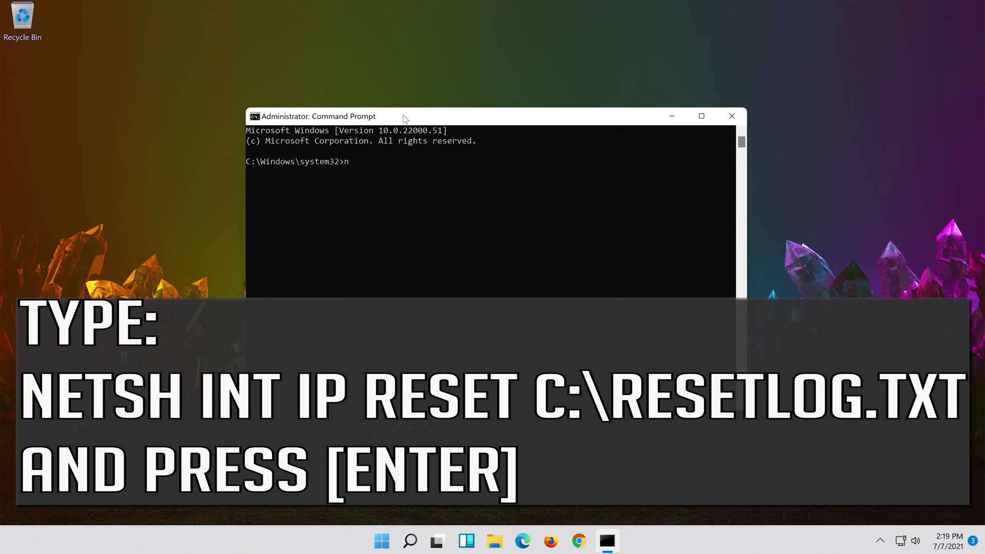
pyautogui.write('etsh int ip reset c:\\resetlog')
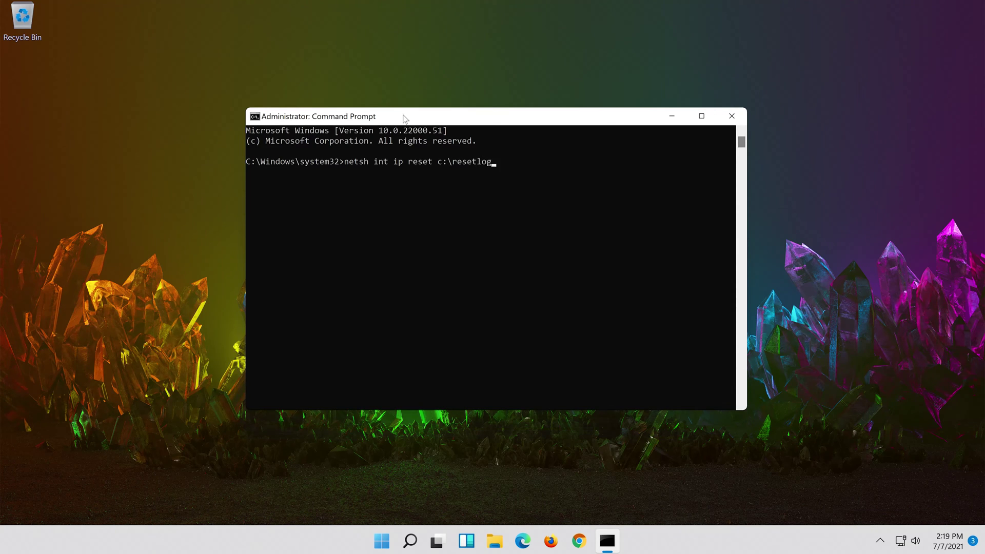
pyautogui.write('.txt')
pyautogui.press('Return')
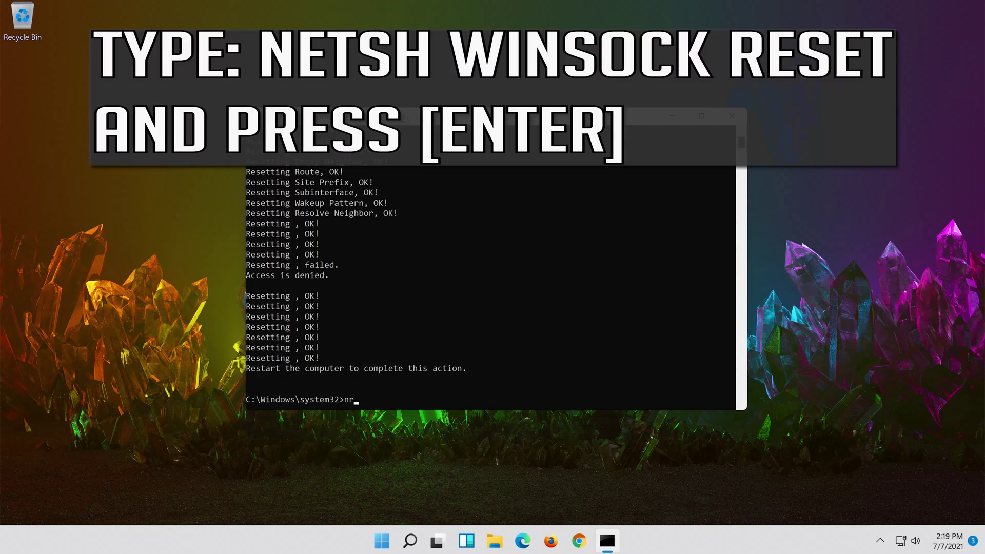
# Reset the Winsock catalog with netsh winsock reset and flush the DNS cache with ipconfig /flushdns
pyautogui.write('netsh winsock reset')
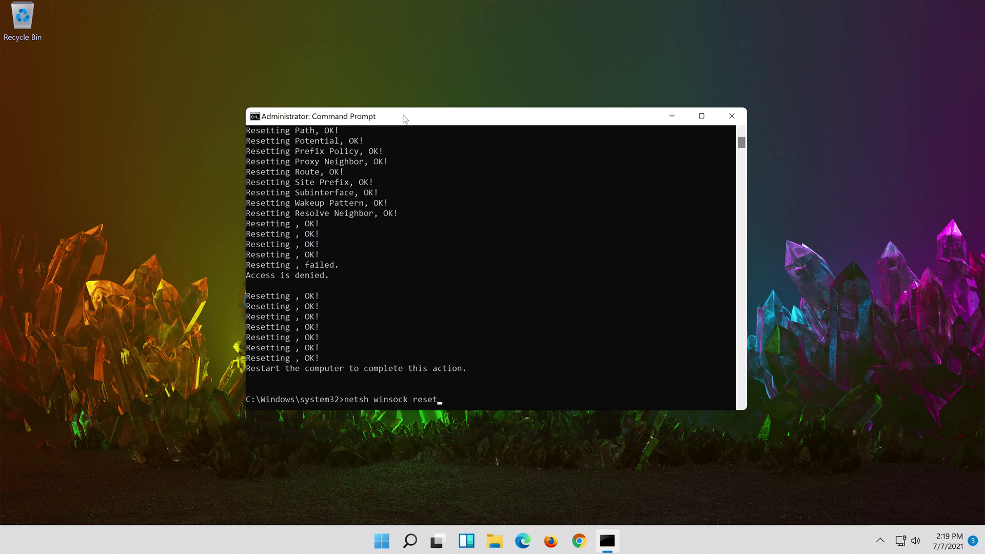
pyautogui.press('Return')
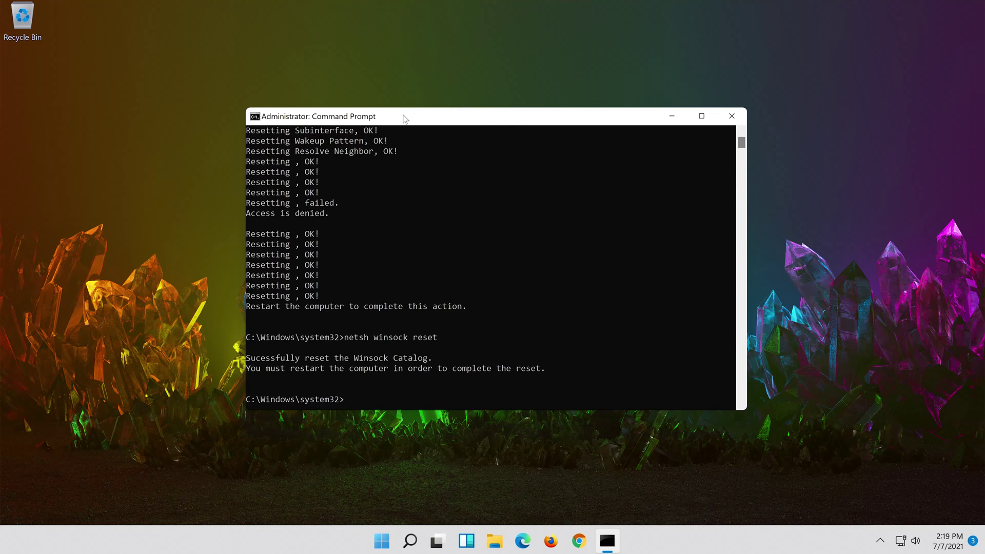
pyautogui.write('ipconfig ')
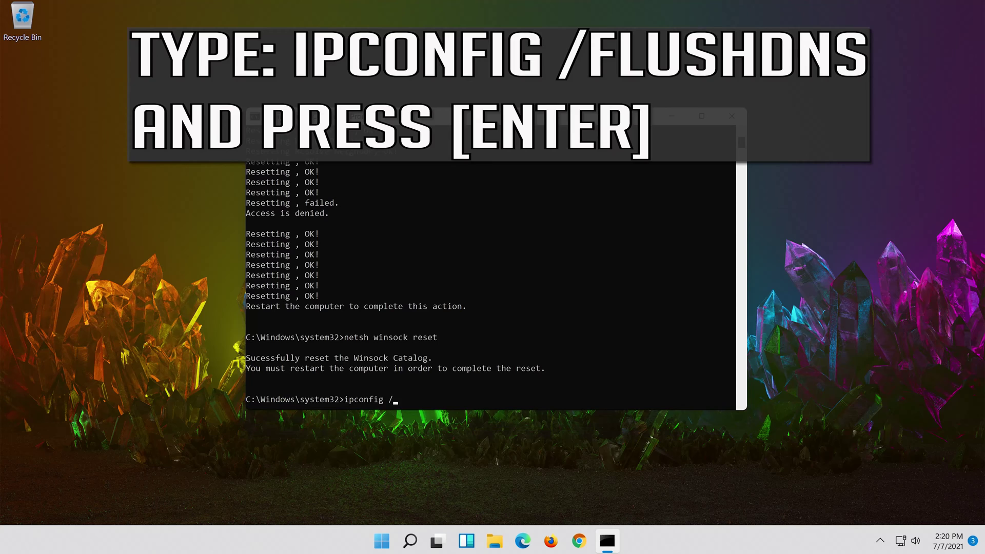
pyautogui.write('/flushdns')
pyautogui.press('Return')
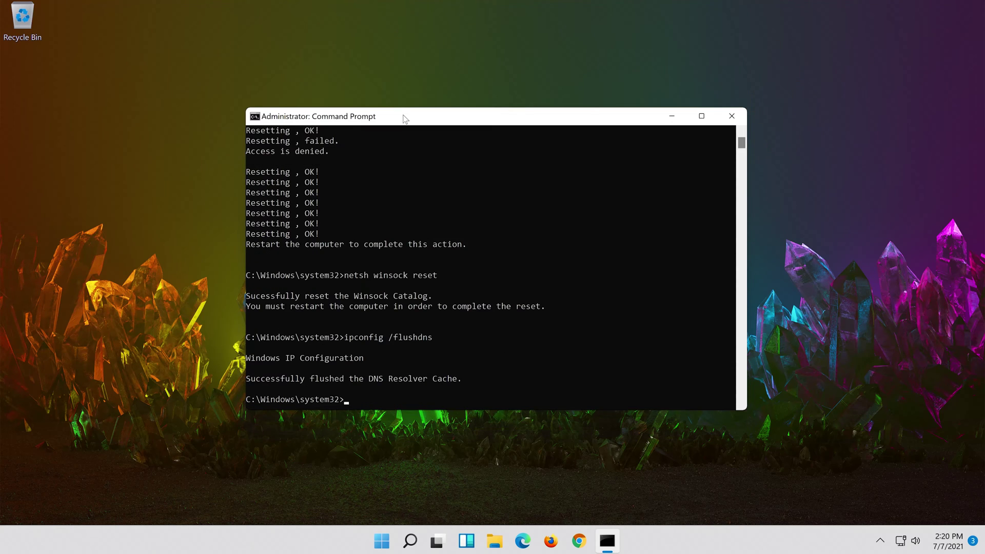
# Close the Command Prompt session with the exit command
pyautogui.write('ex')
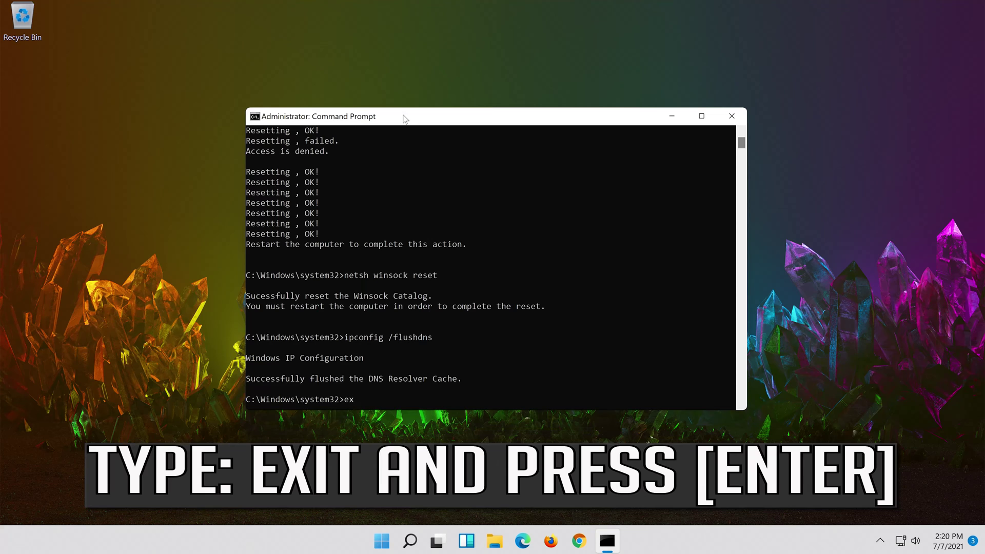
pyautogui.write('it')
pyautogui.press('Return')
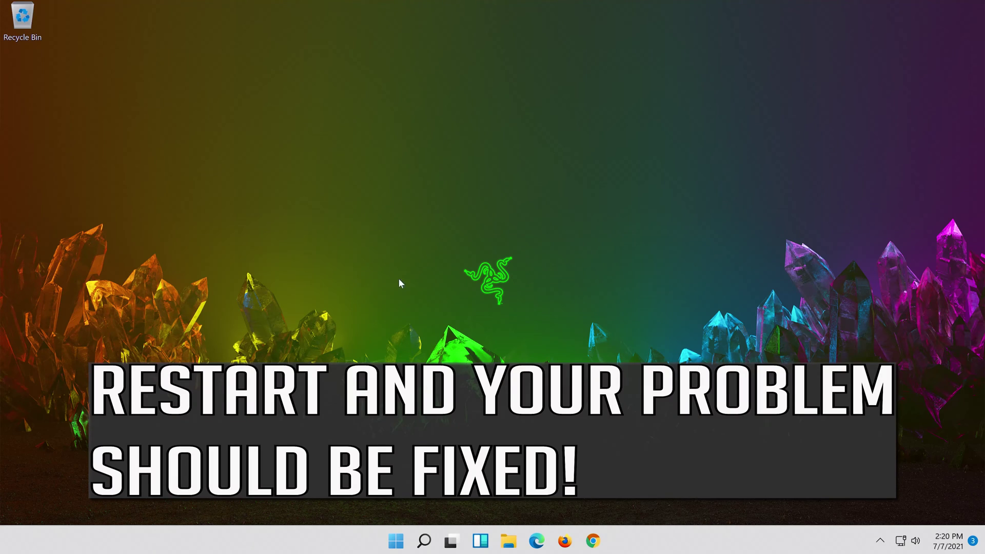
# Restart the computer to complete the TCP/IP and Winsock resets
pyautogui.click(396, 540)
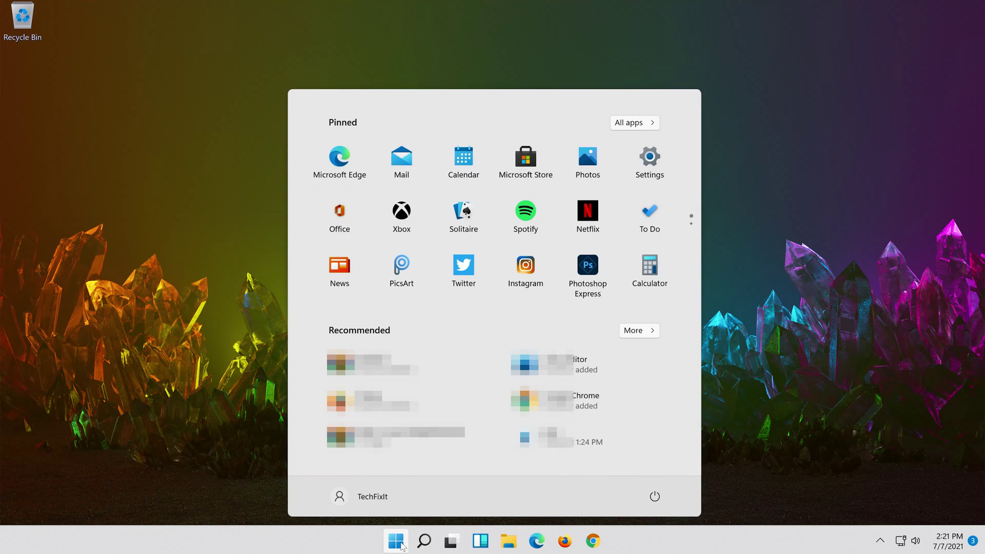
pyautogui.click(655, 496)
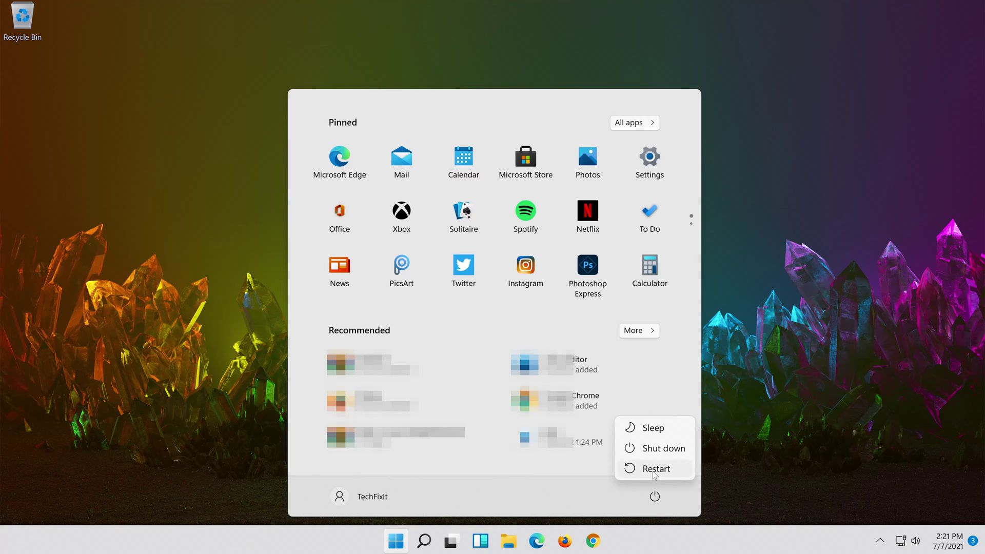
pyautogui.click(657, 468)
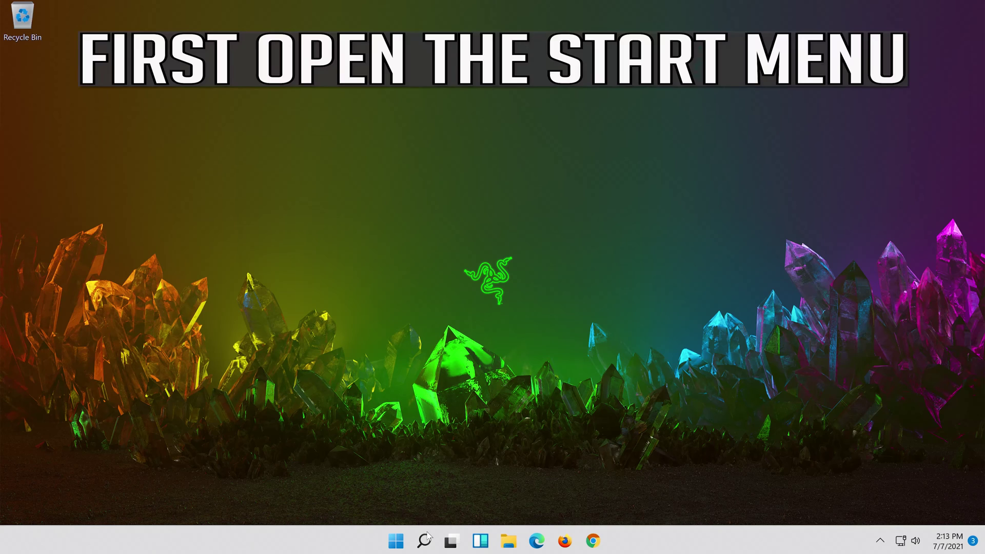
# Search for settings, open the Settings app and go to the Network & internet page
pyautogui.click(434, 545)
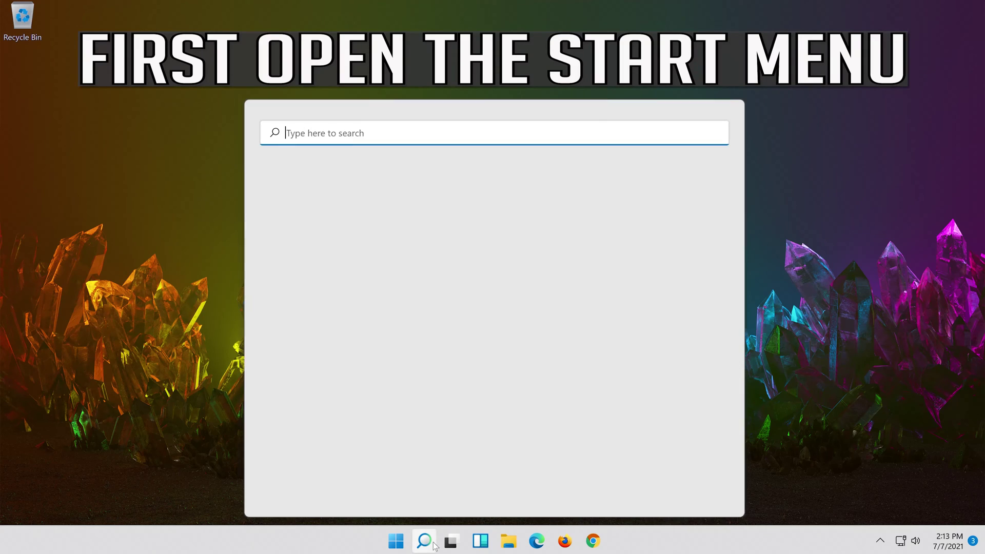
pyautogui.write('settings')
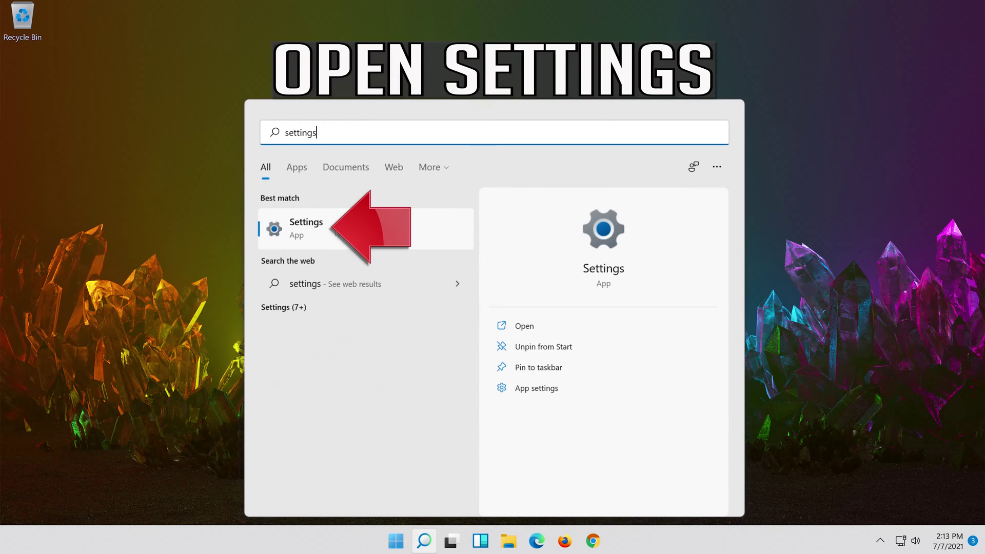
pyautogui.click(352, 235)
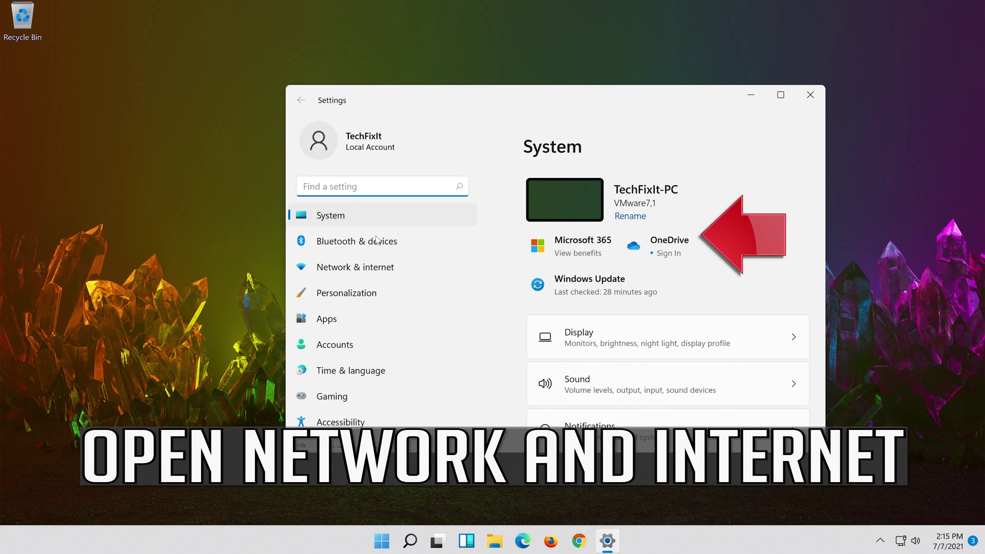
pyautogui.click(380, 271)
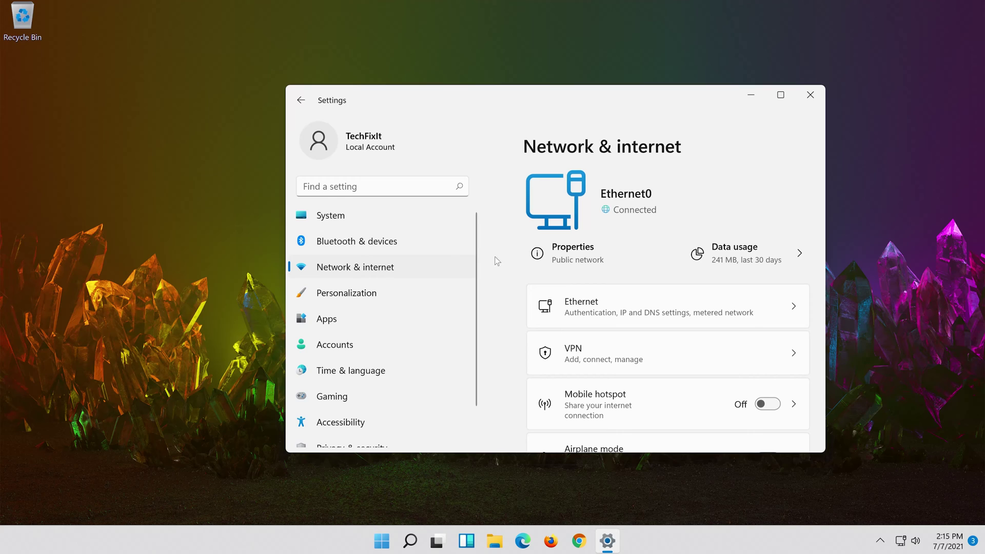
# Open the Network reset page within Advanced network settings
pyautogui.scroll(-4, 707, 256)
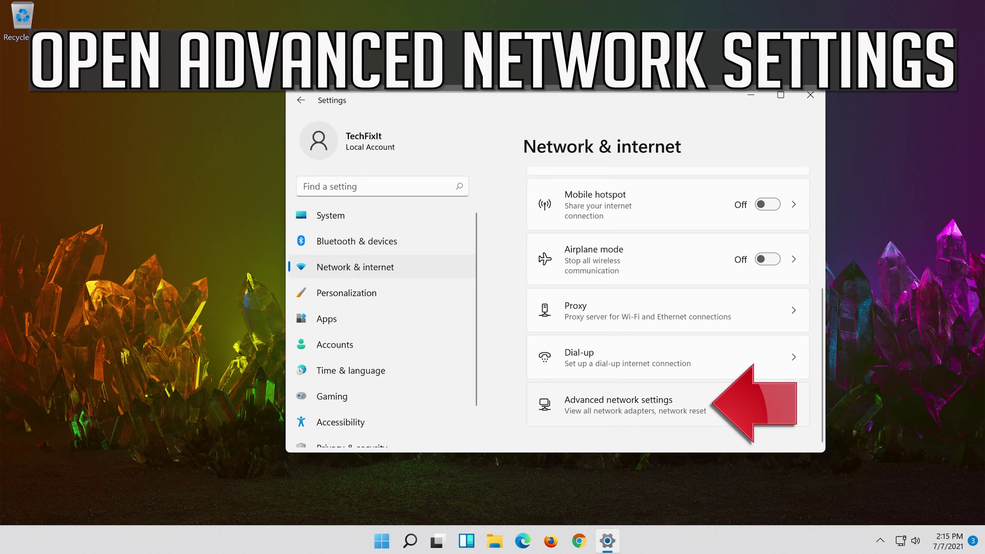
pyautogui.click(604, 411)
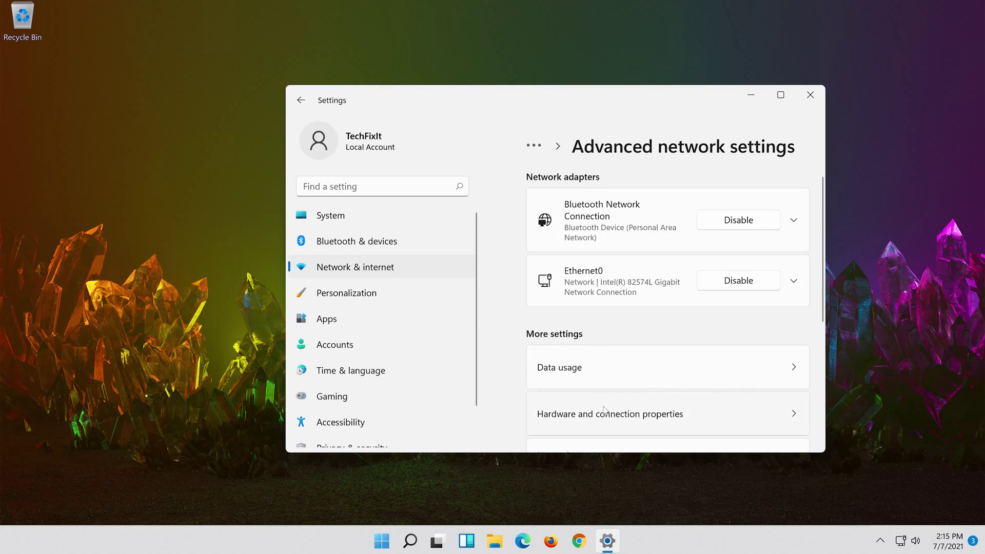
pyautogui.scroll(-3, 604, 411)
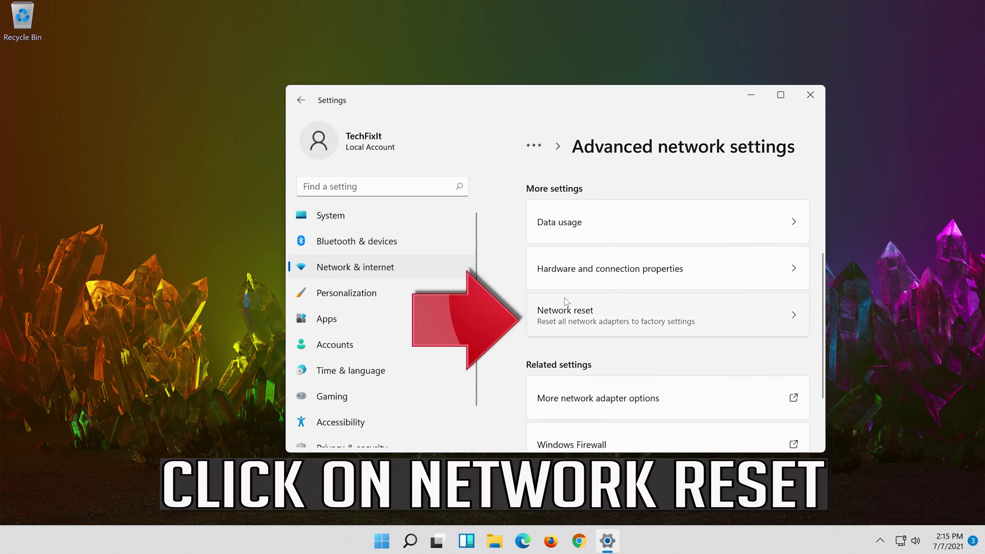
pyautogui.click(647, 319)
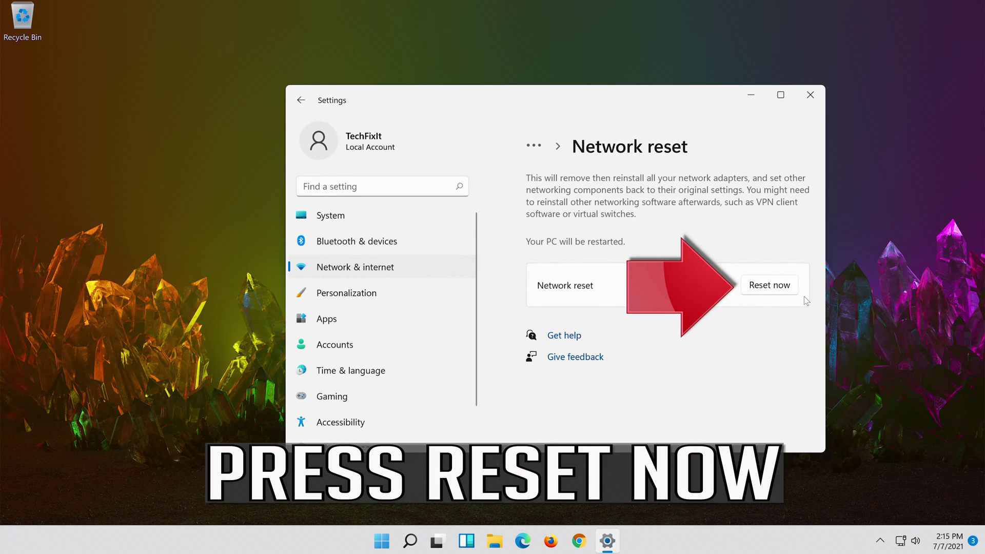
# Reset all network adapters to factory settings, confirm the reset, dismiss the sign-out notice and close Settings
pyautogui.click(774, 283)
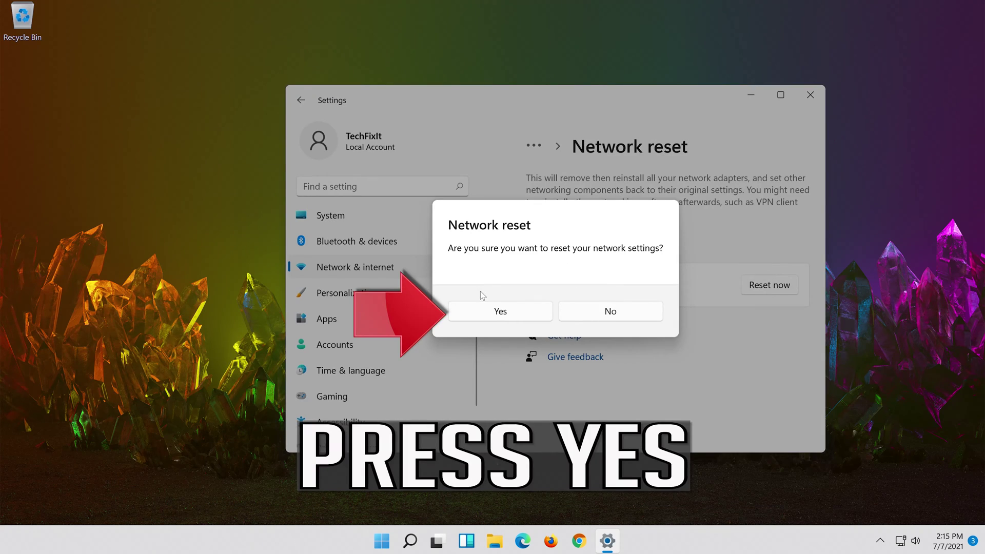
pyautogui.click(510, 313)
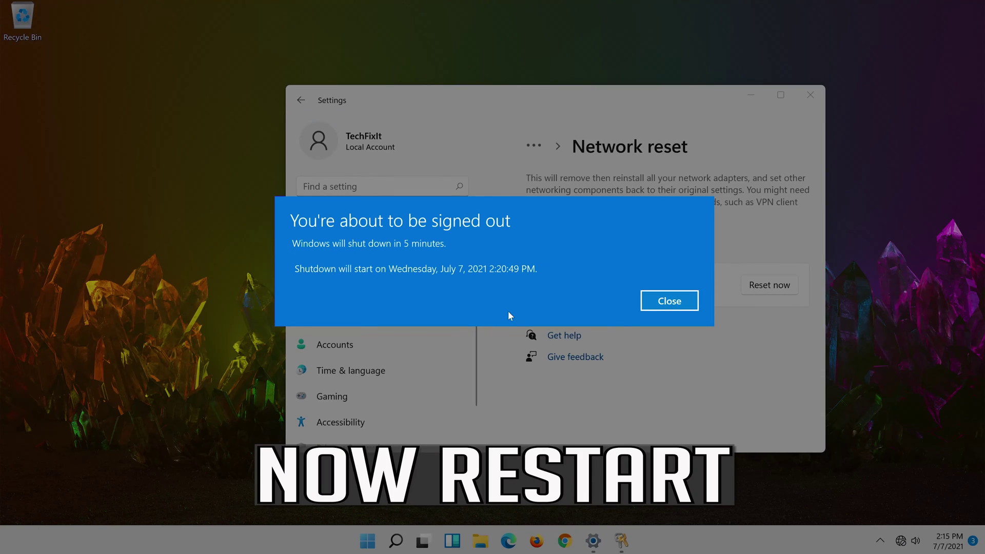
pyautogui.click(668, 304)
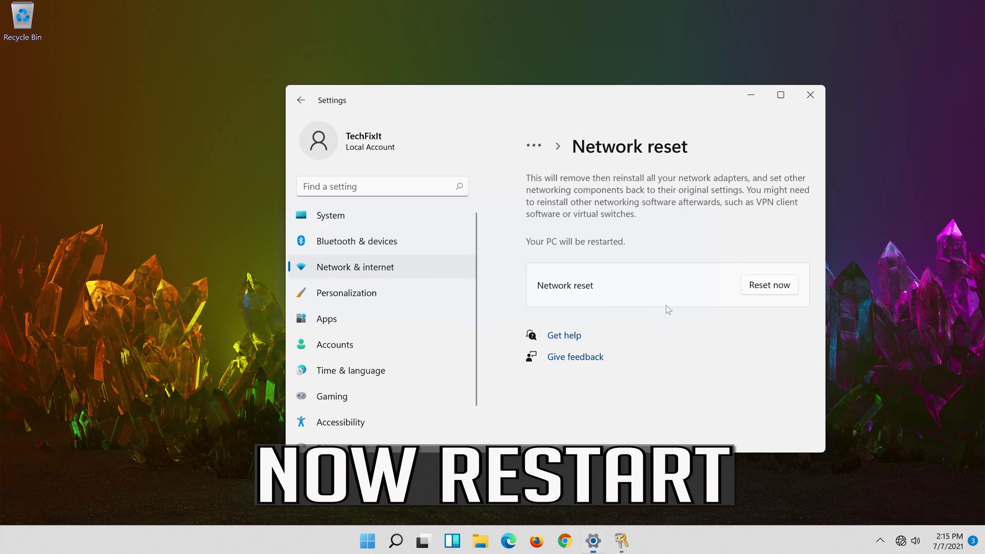
pyautogui.click(810, 96)
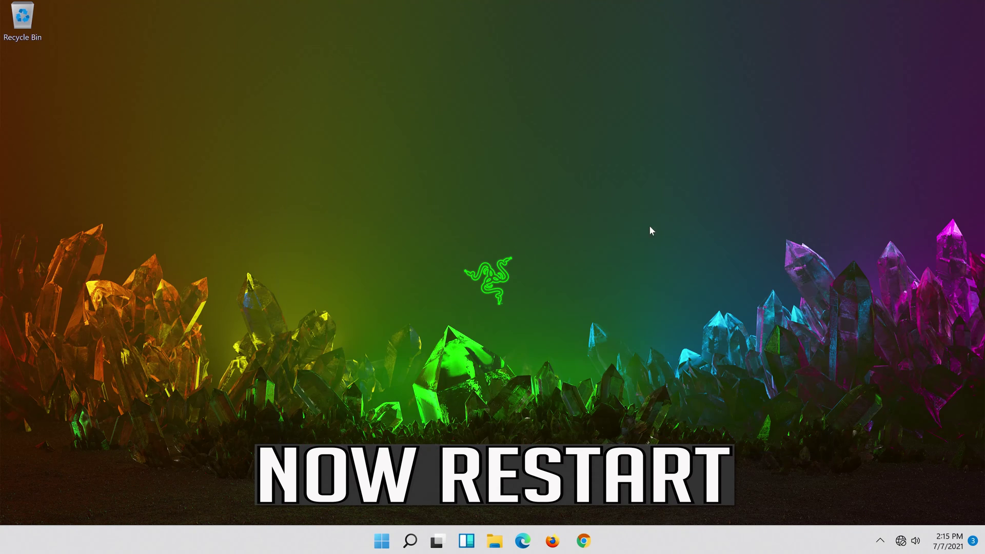
# Restart the computer to finish the network reset
pyautogui.click(385, 548)
pyautogui.click(657, 499)
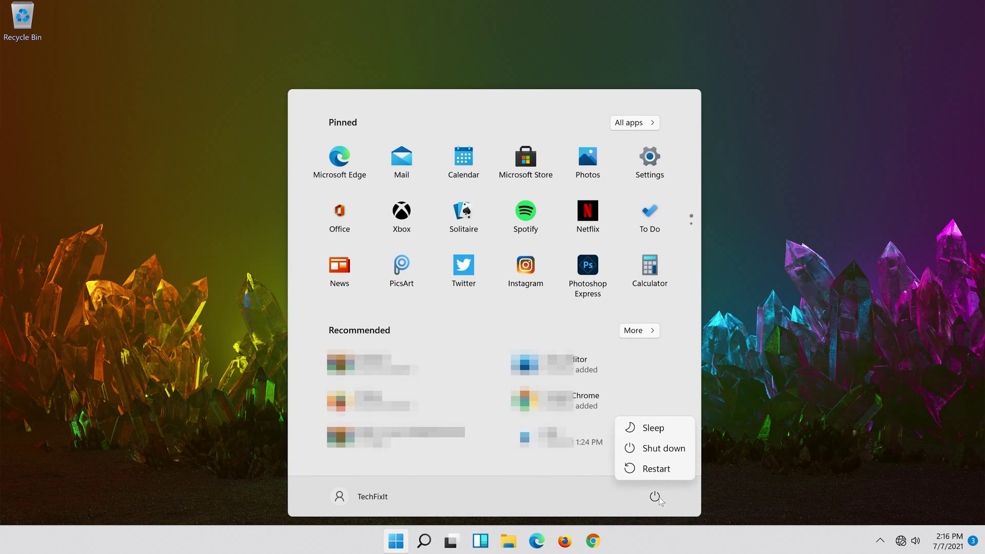
pyautogui.click(661, 471)
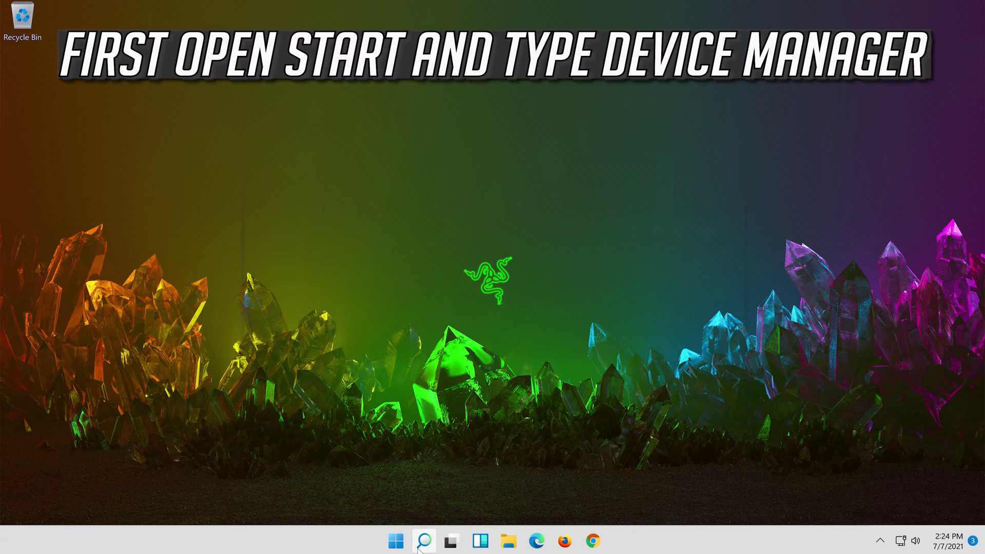
# Search for device manager, open Device Manager and select the Network adapters category
pyautogui.click(418, 547)
pyautogui.write('de')
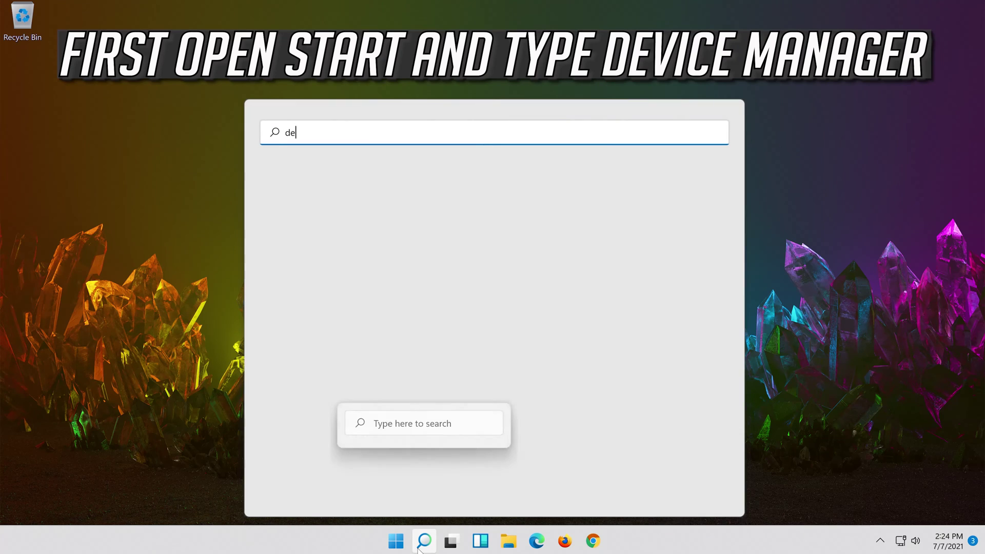
pyautogui.write('vice mana')
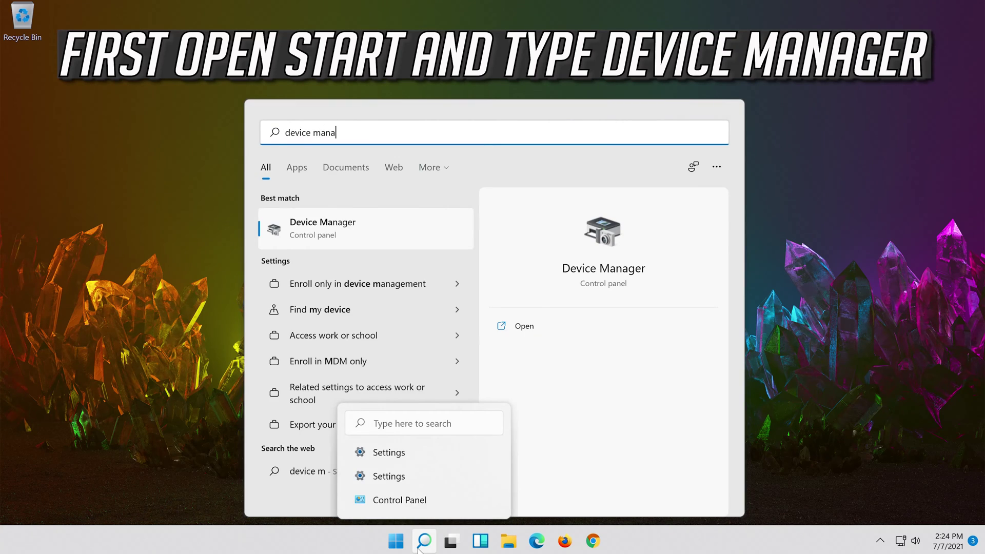
pyautogui.write('ger')
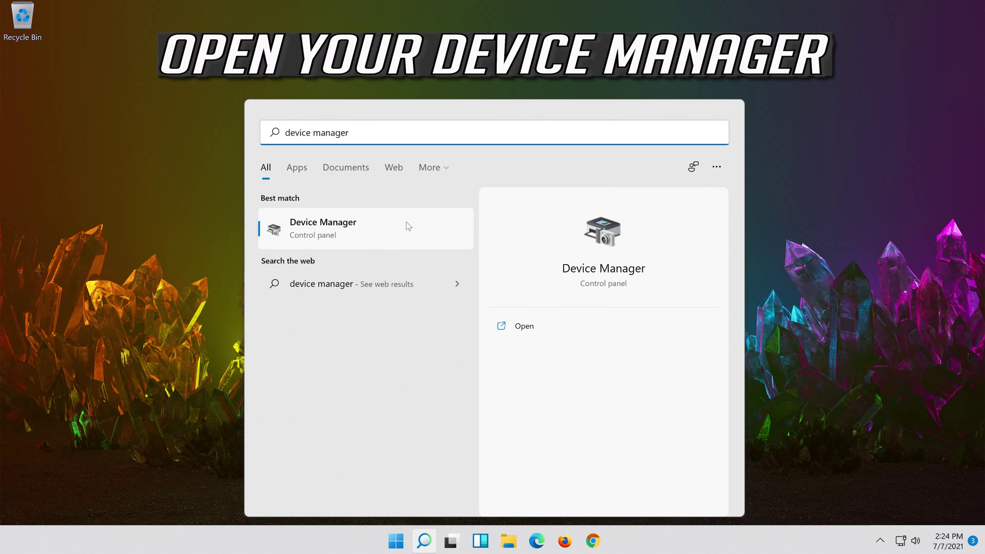
pyautogui.click(351, 234)
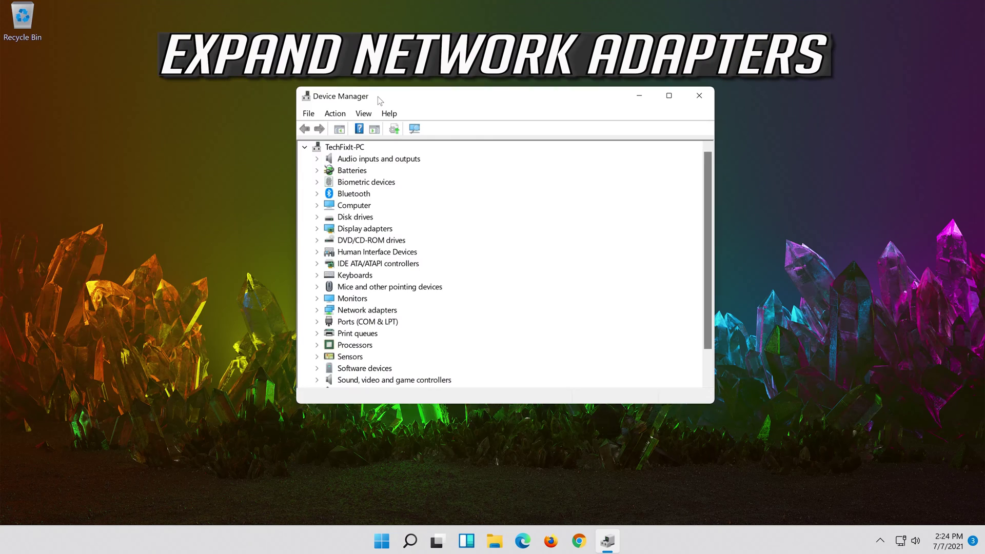
pyautogui.click(360, 311)
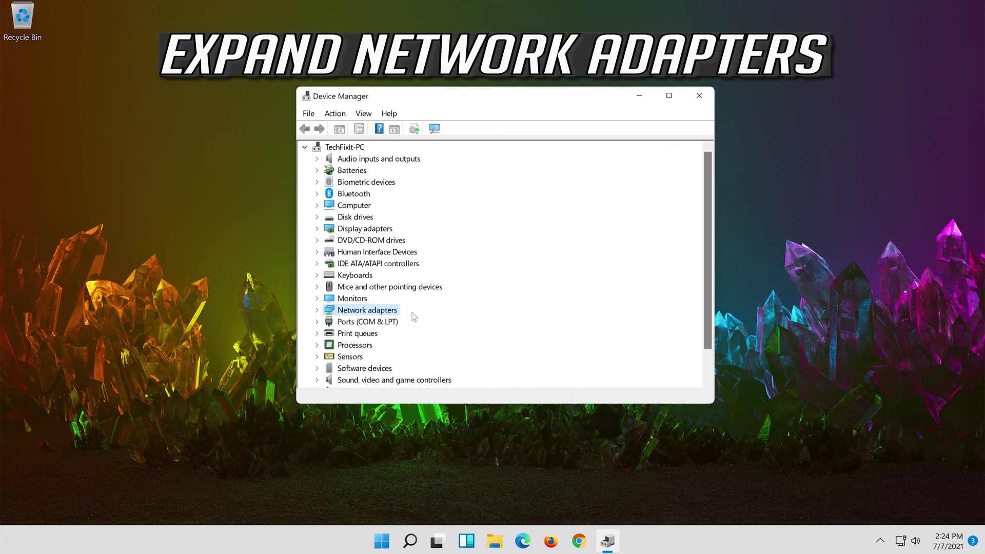
# Expand Network adapters and open the driver settings in the Intel(R) 82574L Gigabit Network Connection properties
pyautogui.click(317, 311)
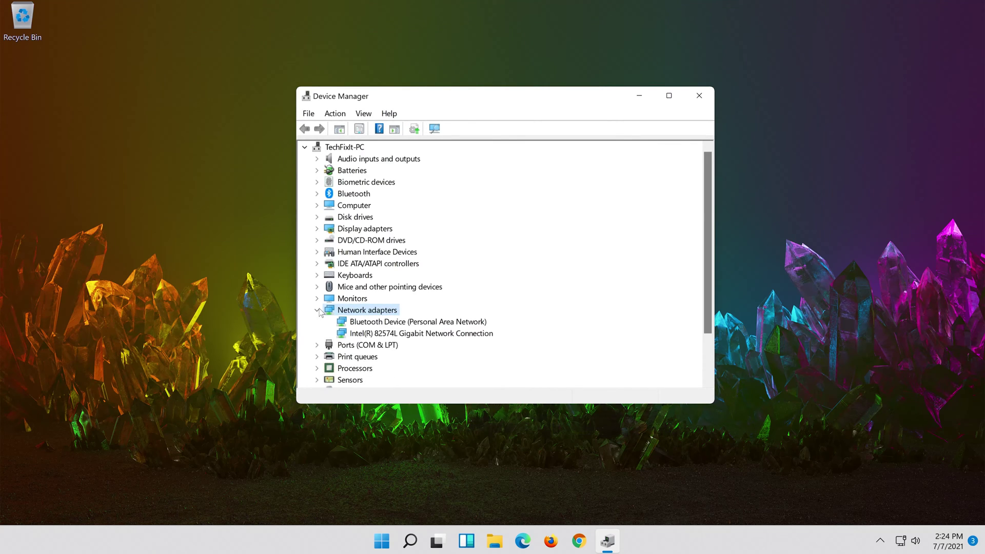
pyautogui.rightClick(419, 334)
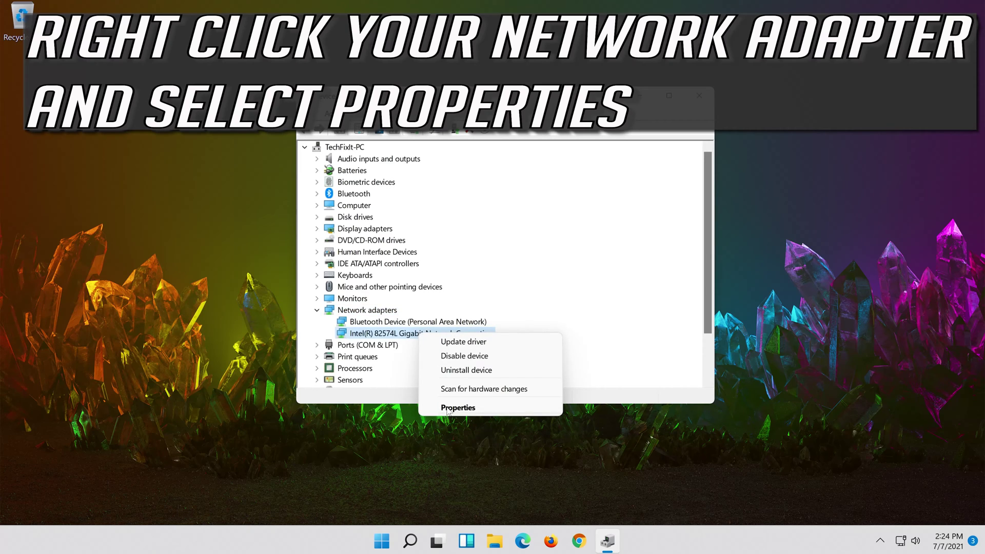
pyautogui.click(479, 411)
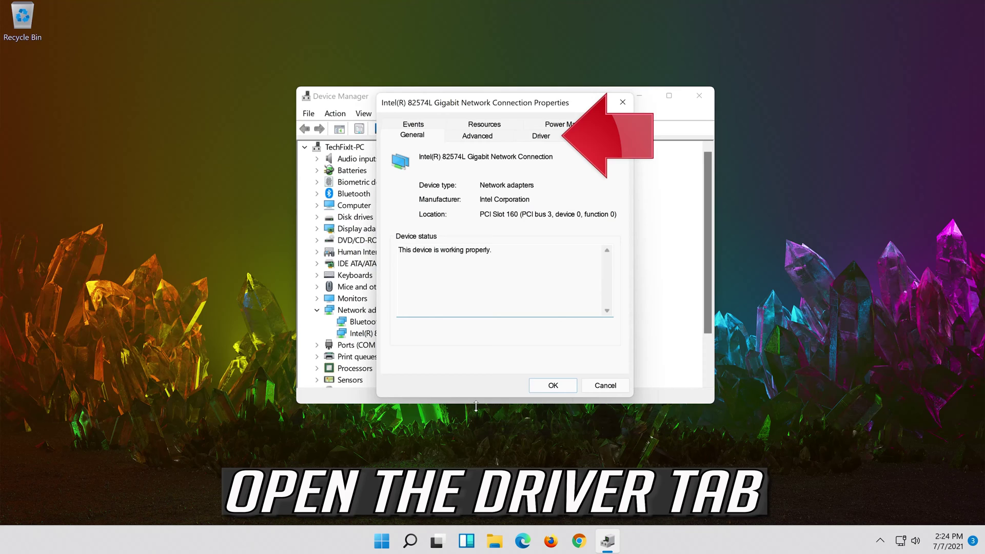
pyautogui.click(543, 138)
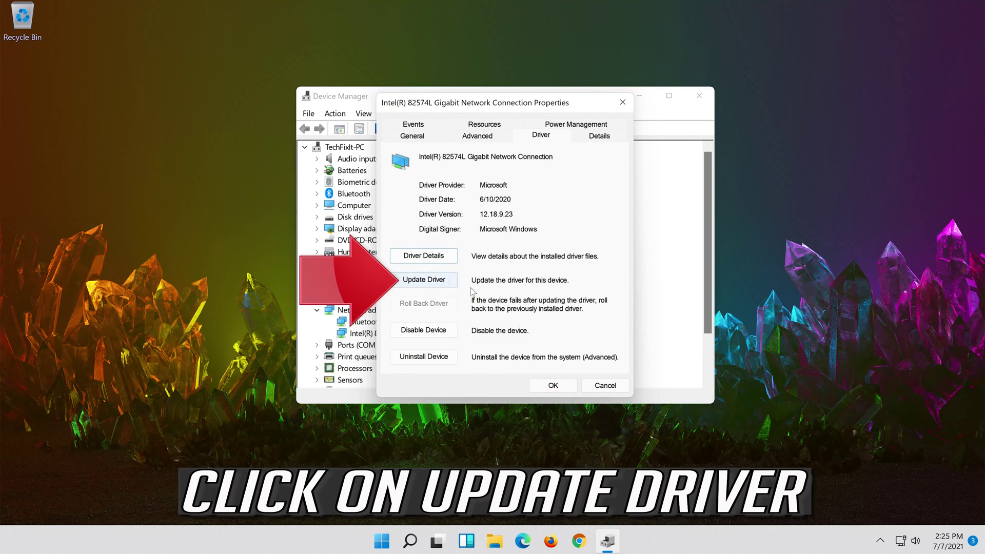
# Search automatically for an updated driver for the Intel adapter and check for updates through Windows Update
pyautogui.click(411, 281)
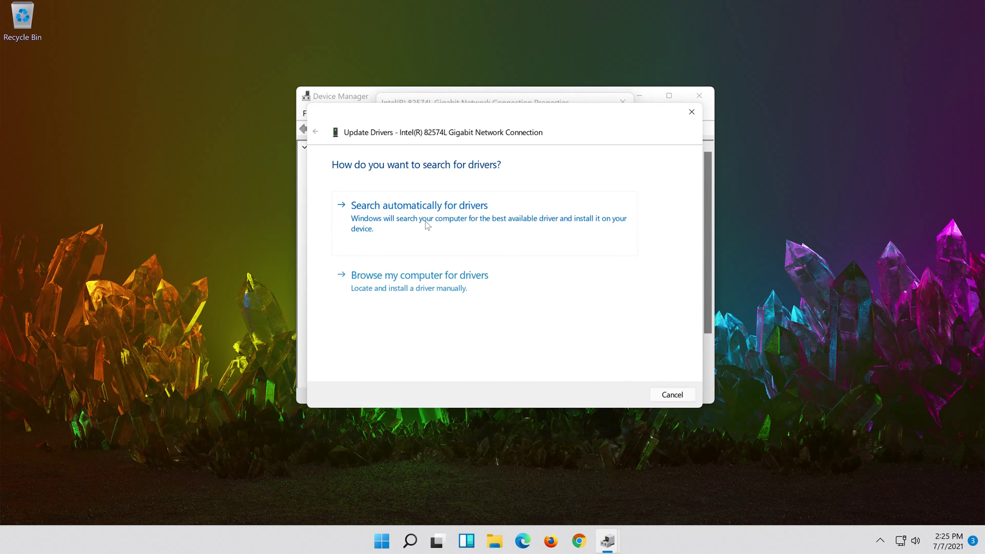
pyautogui.click(425, 221)
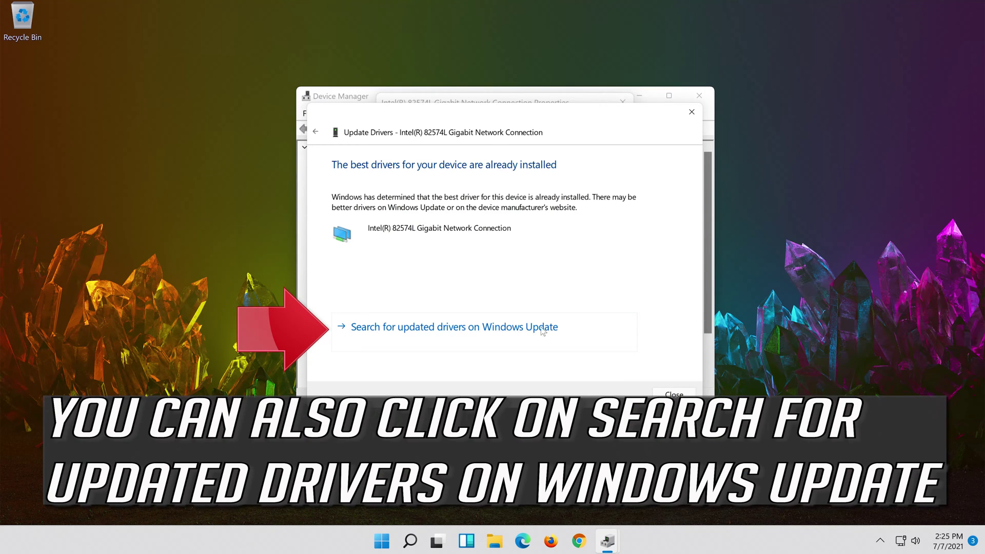
pyautogui.click(520, 334)
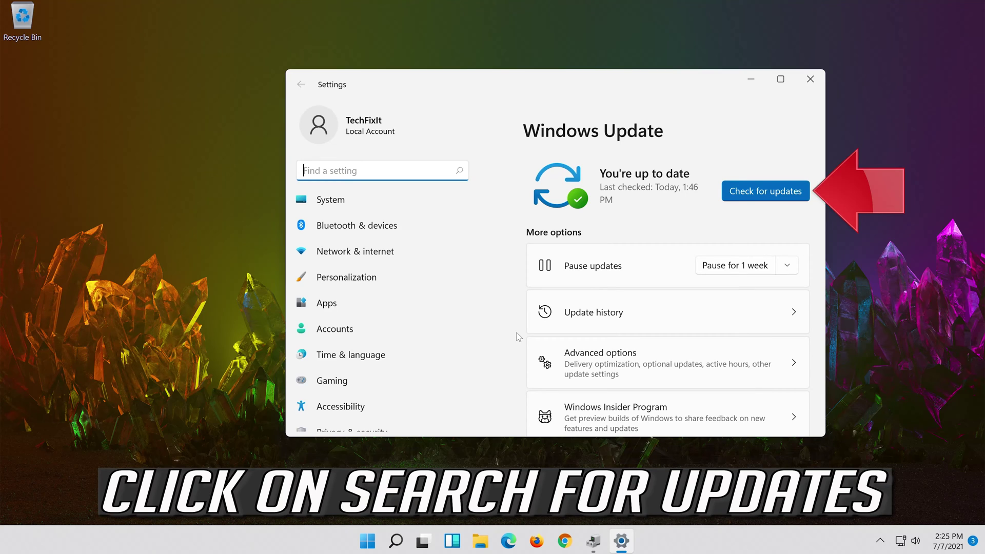
pyautogui.click(771, 201)
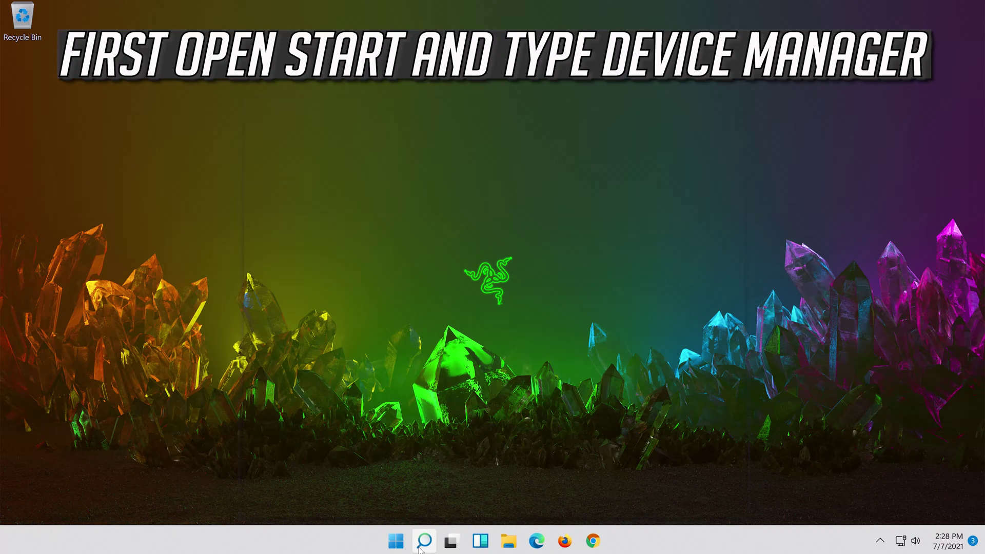
# Search for device manager and open Device Manager
pyautogui.click(423, 541)
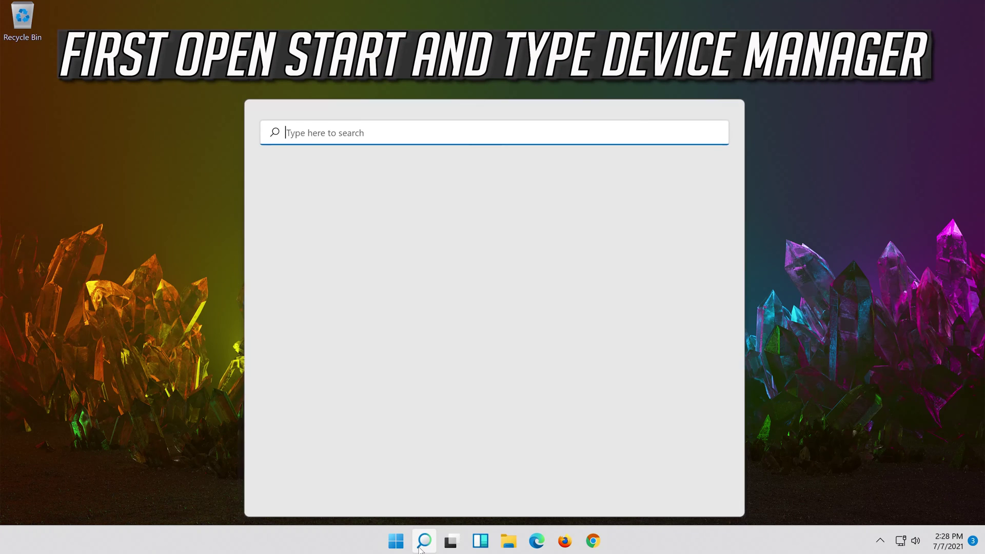
pyautogui.write('dev')
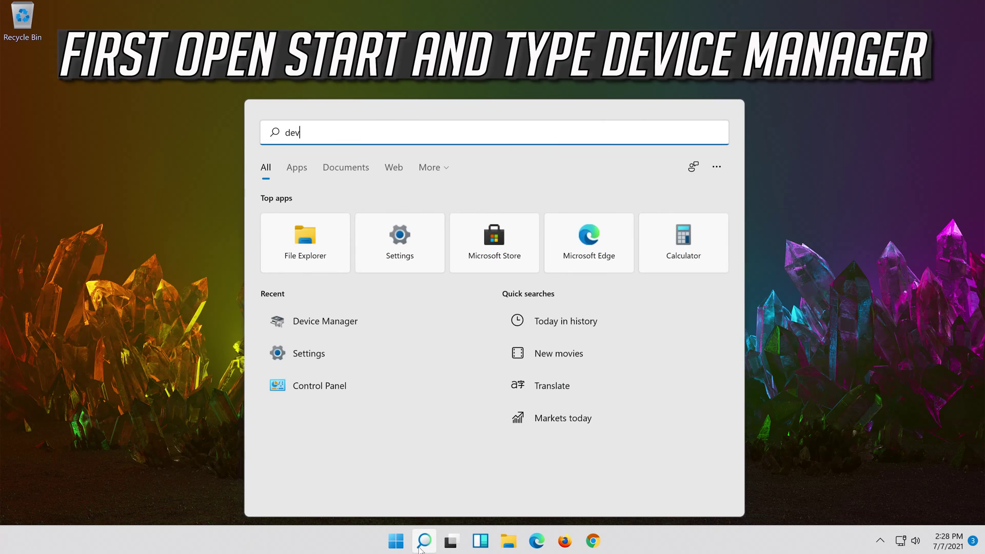
pyautogui.write('ice manager')
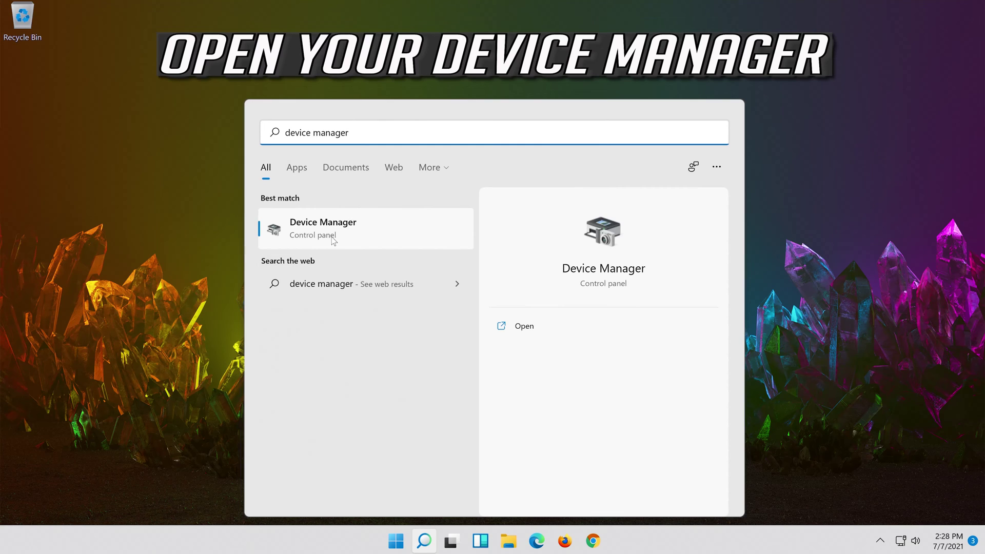
pyautogui.click(348, 236)
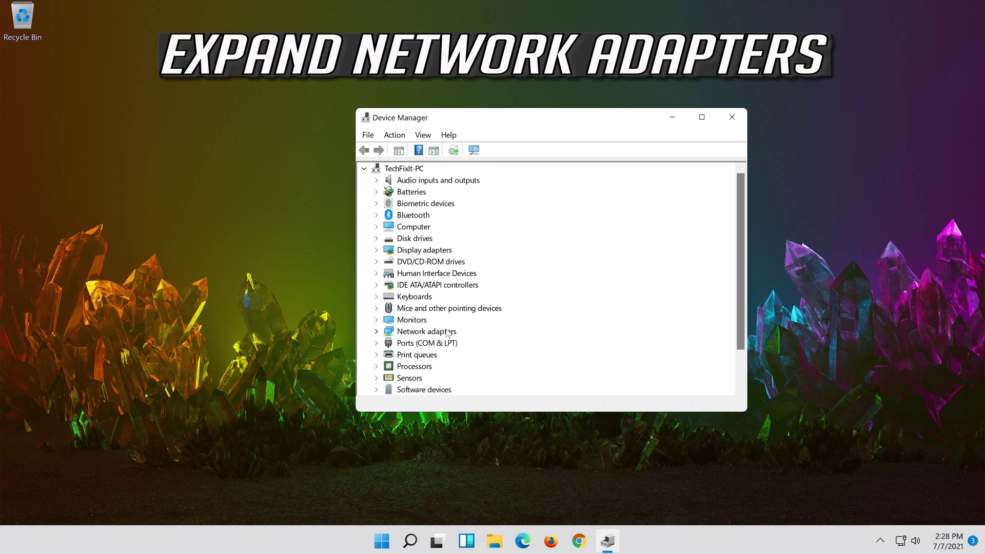
# Uninstall the Intel(R) 82574L Gigabit Network Connection device through its driver properties and close Device Manager
pyautogui.click(377, 332)
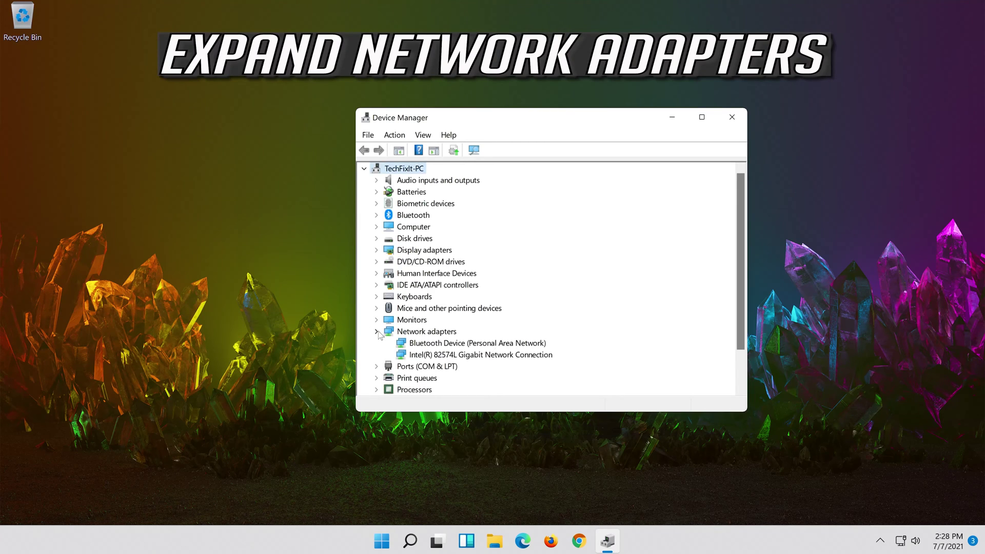
pyautogui.click(442, 358)
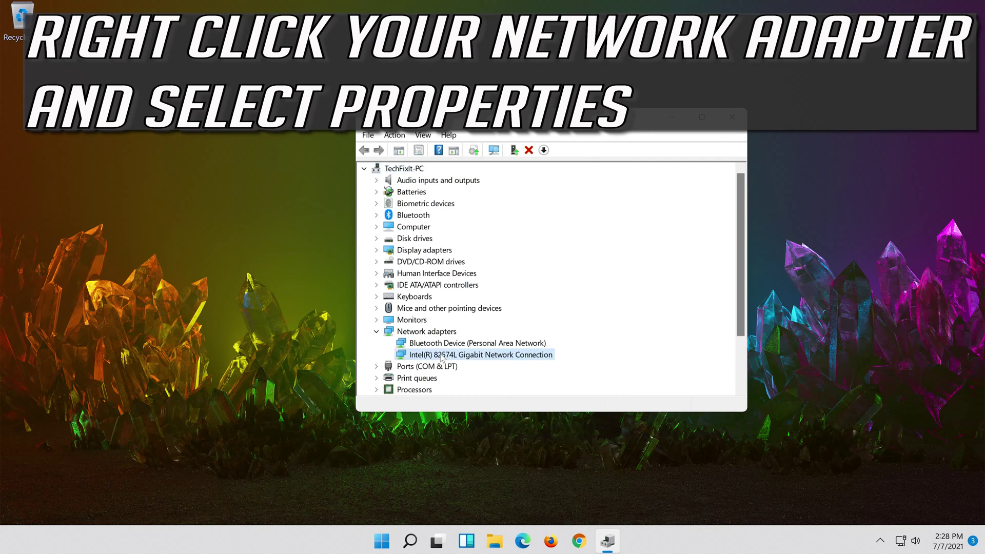
pyautogui.rightClick(483, 359)
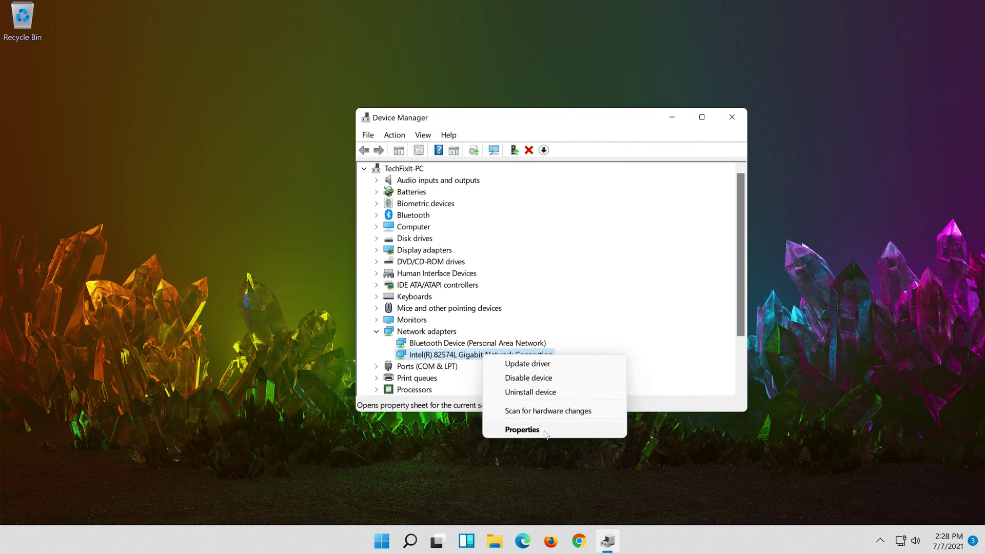
pyautogui.click(522, 429)
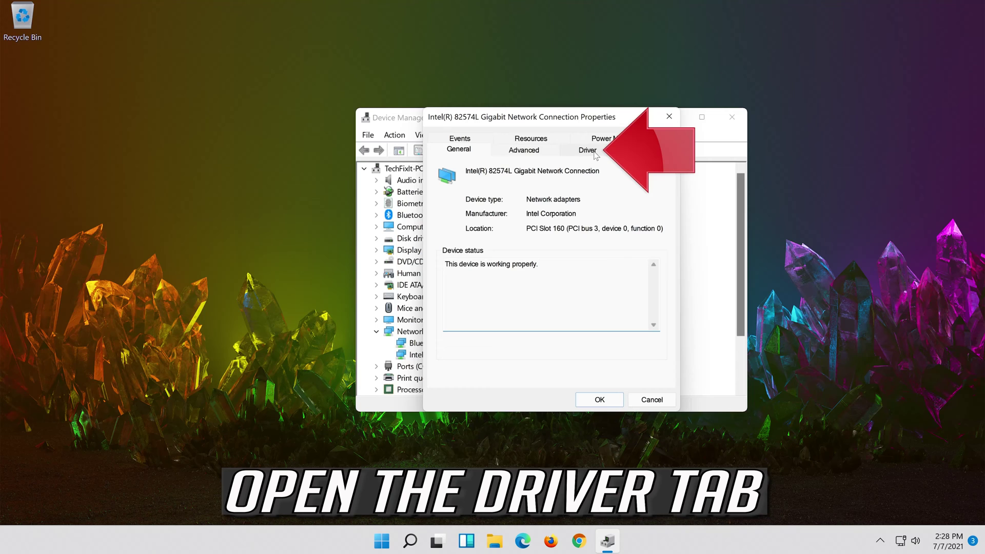
pyautogui.click(588, 149)
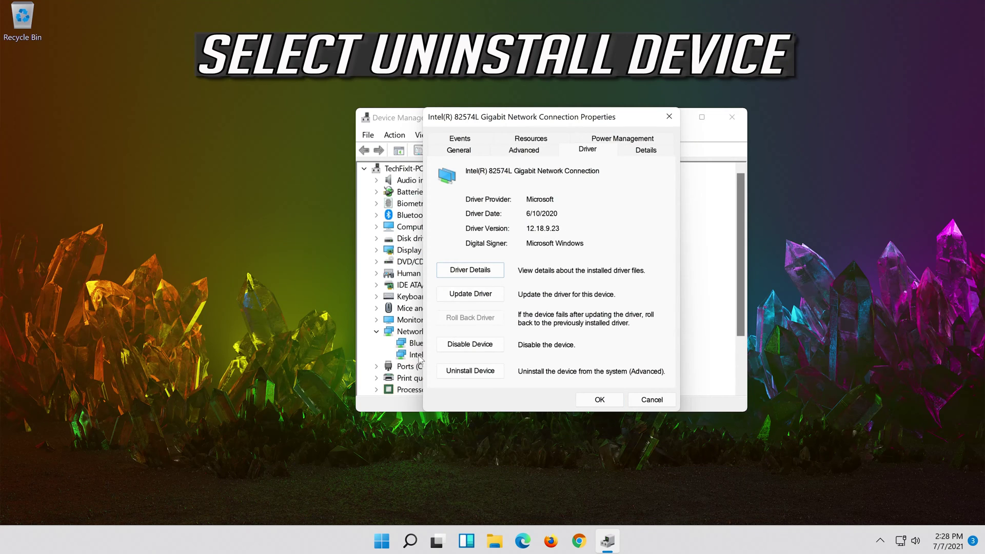
pyautogui.click(477, 374)
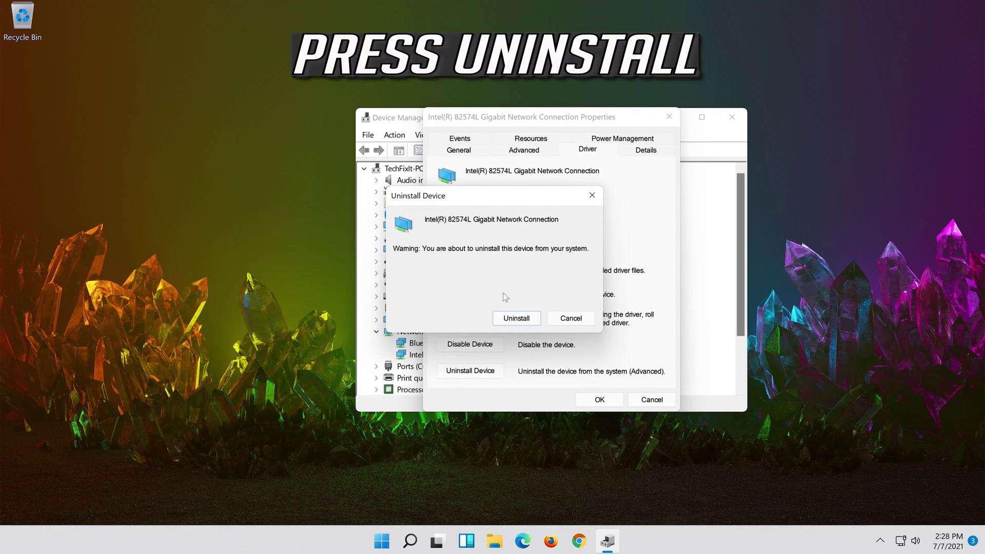
pyautogui.click(511, 323)
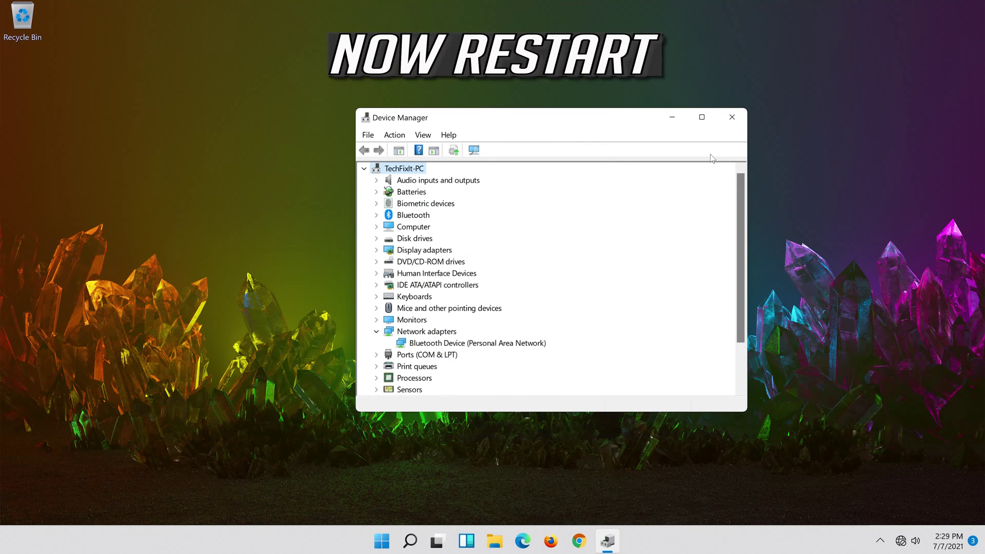
pyautogui.click(732, 117)
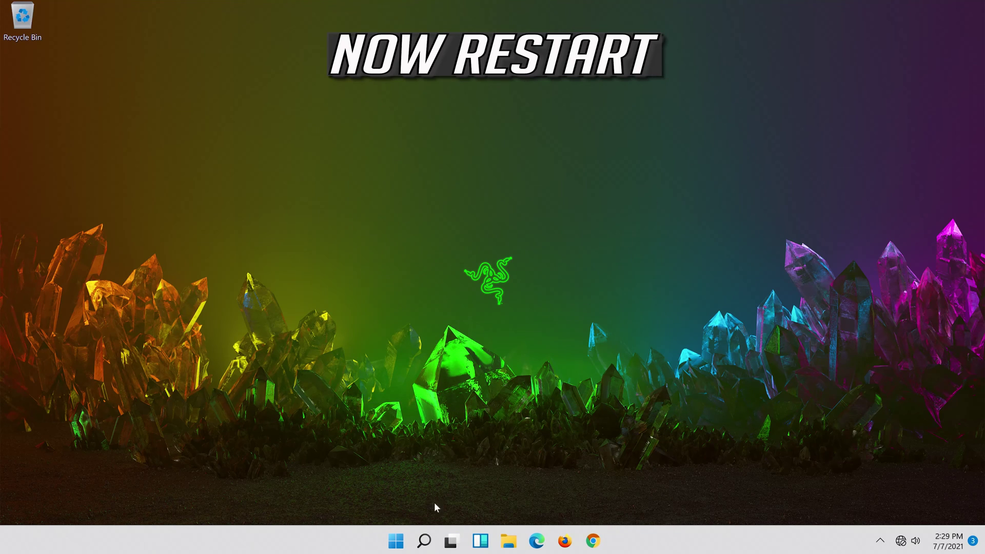
# Restart the computer after uninstalling the network adapter
pyautogui.click(396, 542)
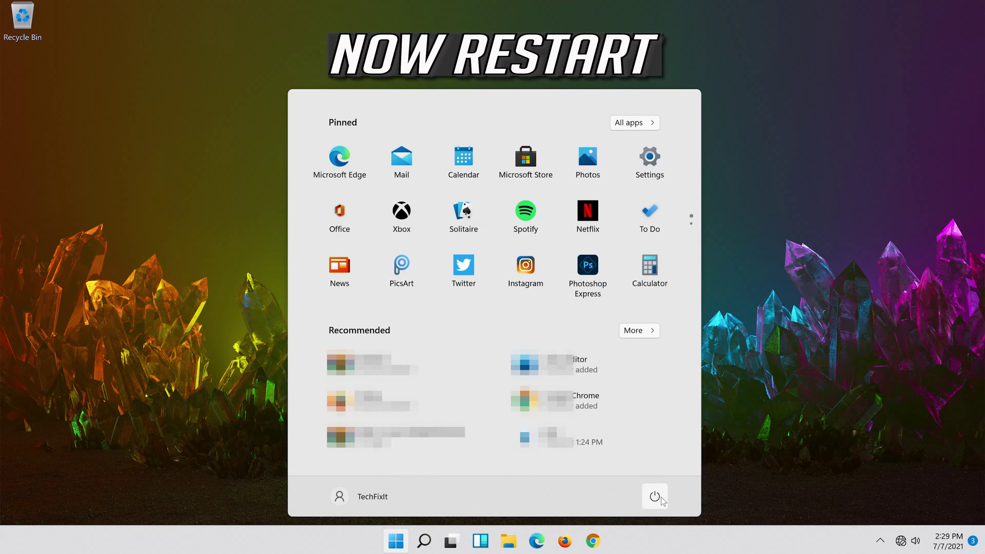
pyautogui.click(656, 496)
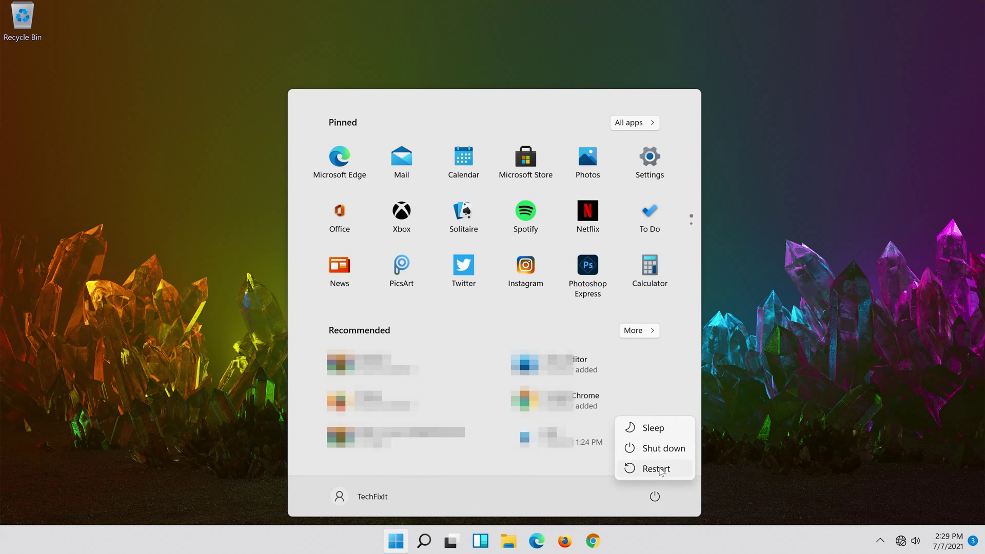
pyautogui.click(660, 470)
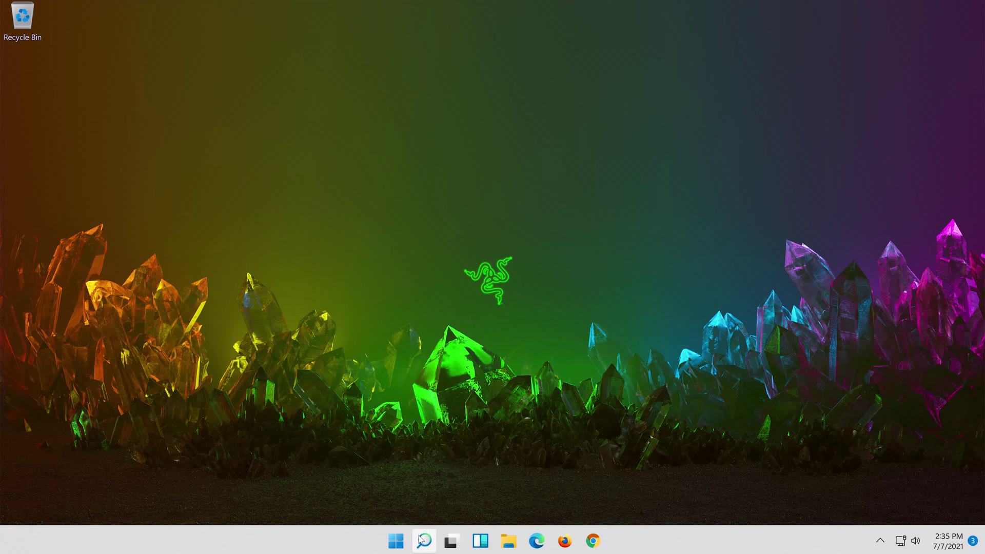
# Search for control panel, open Control Panel and go to the Network and Sharing Center under Network and Internet
pyautogui.click(423, 540)
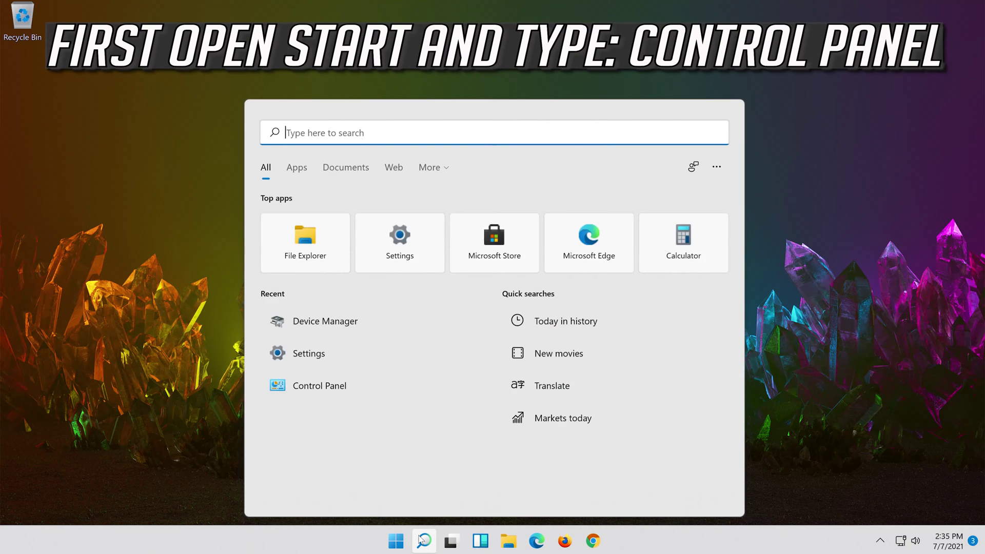
pyautogui.write('cont')
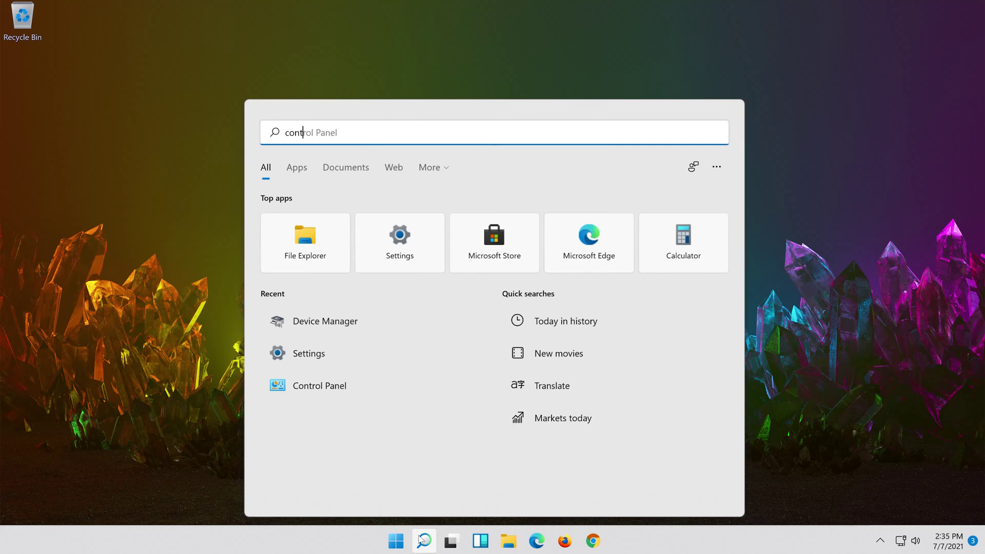
pyautogui.write('rol panel')
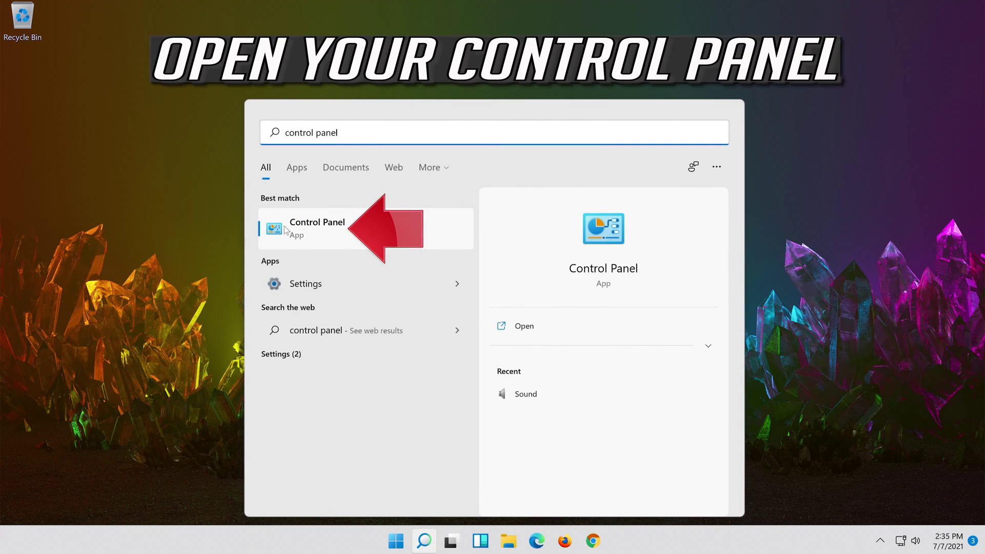
pyautogui.click(362, 245)
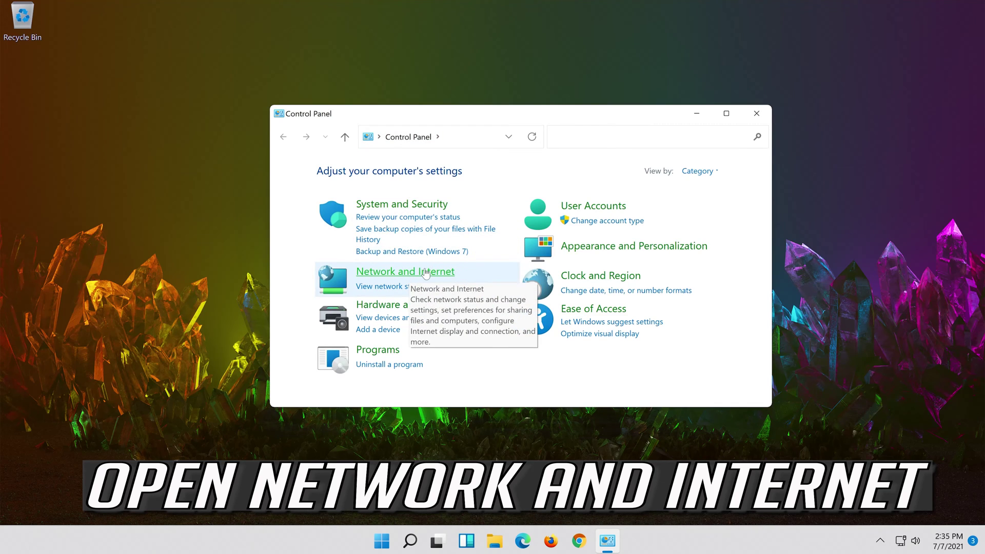
pyautogui.click(426, 272)
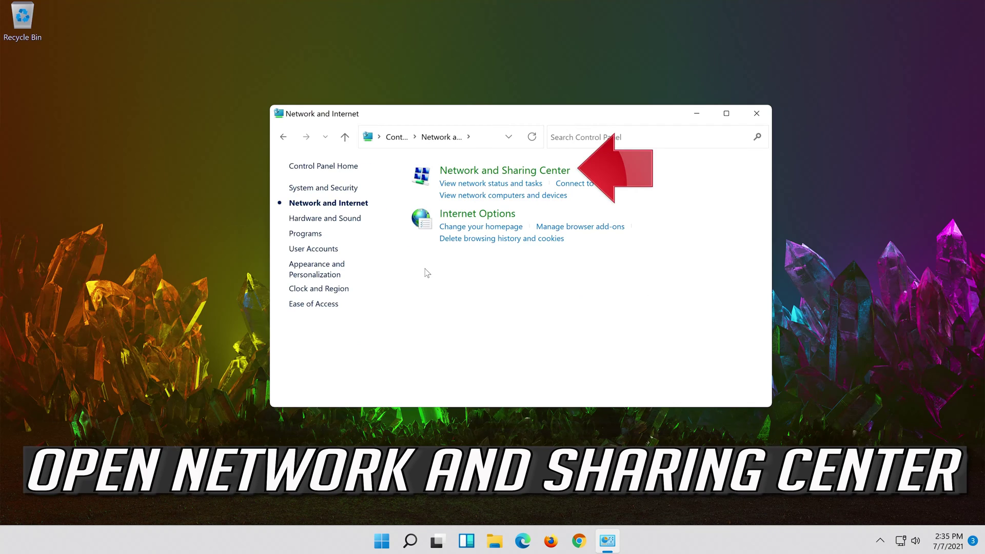
pyautogui.click(480, 170)
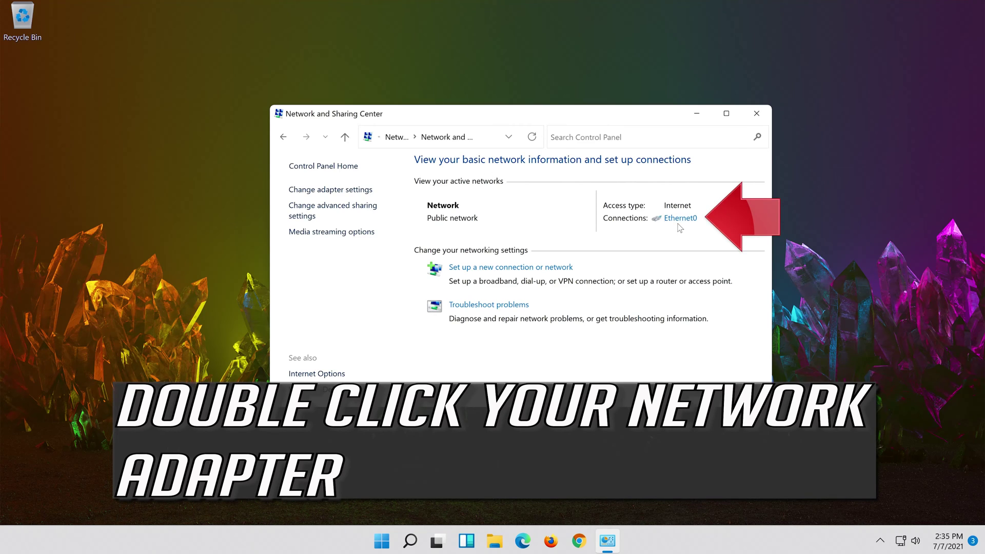
# Open the properties of the active Ethernet0 connection
pyautogui.click(672, 221)
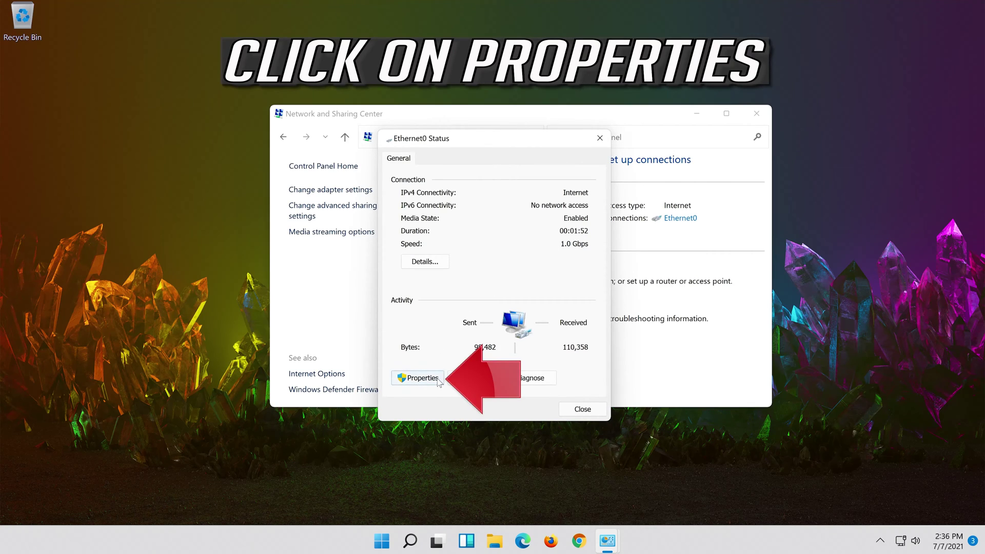
pyautogui.click(421, 382)
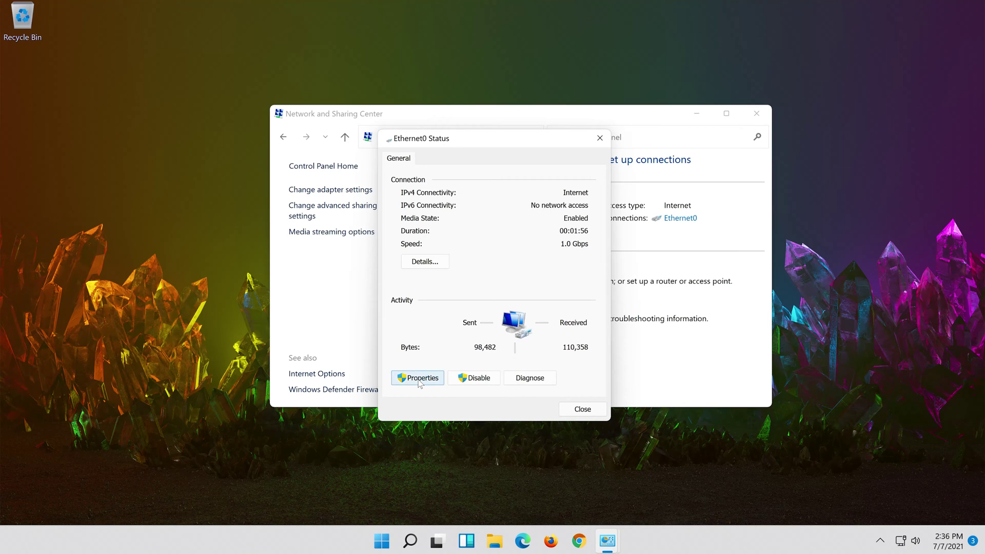
pyautogui.click(420, 382)
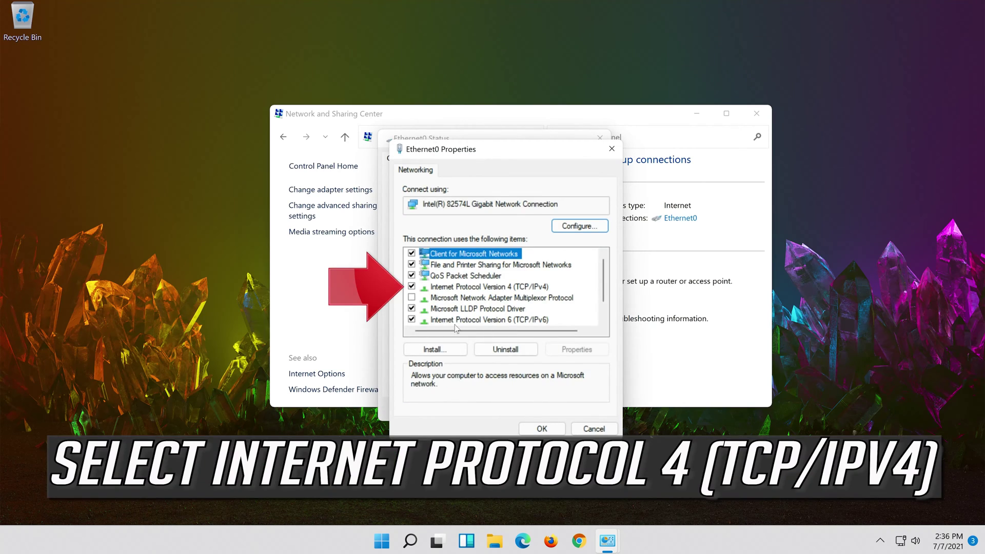
# Set the Ethernet0 connection's Internet Protocol Version 4 (TCP/IPv4) to use preferred DNS server 8.8.8.8 and alternate DNS server 8.8.4.4
pyautogui.click(441, 289)
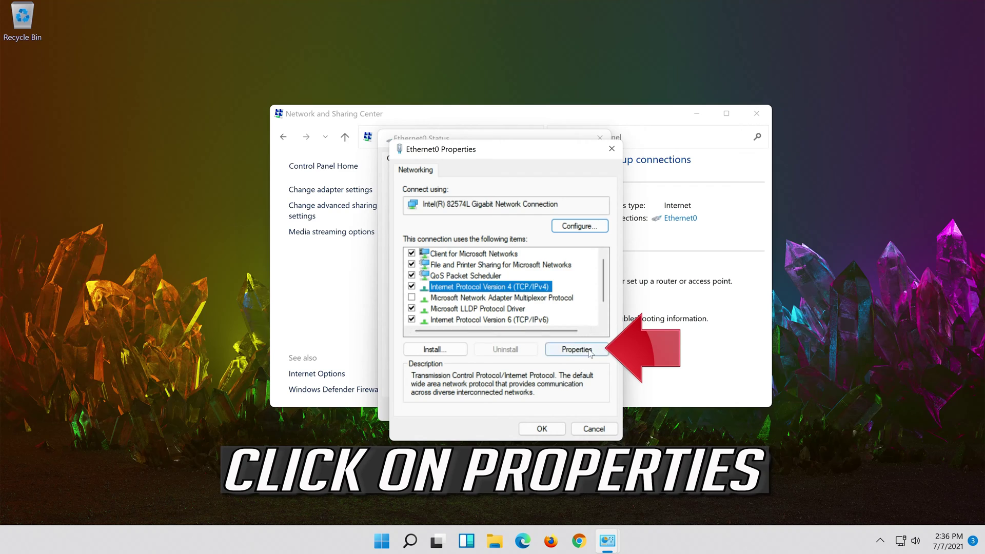
pyautogui.click(577, 351)
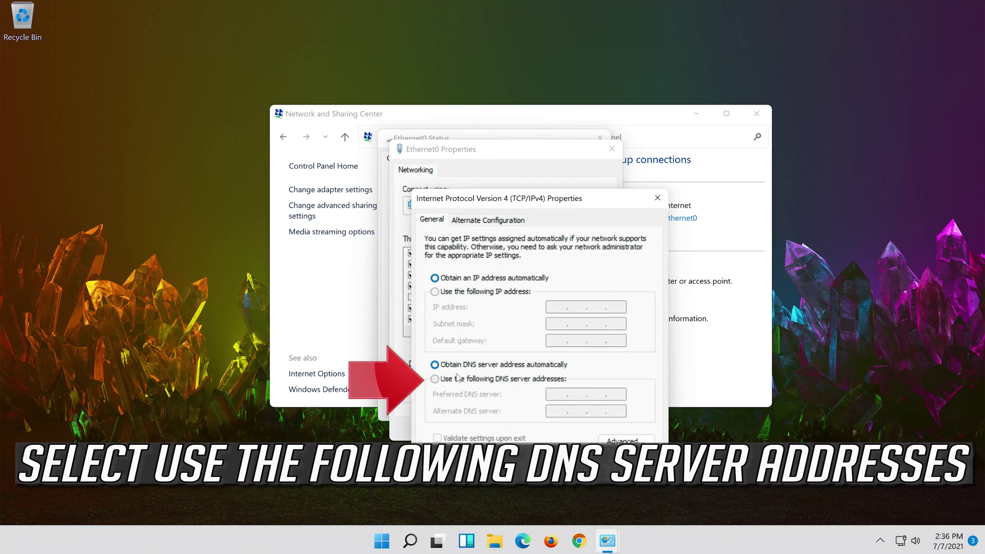
pyautogui.click(435, 380)
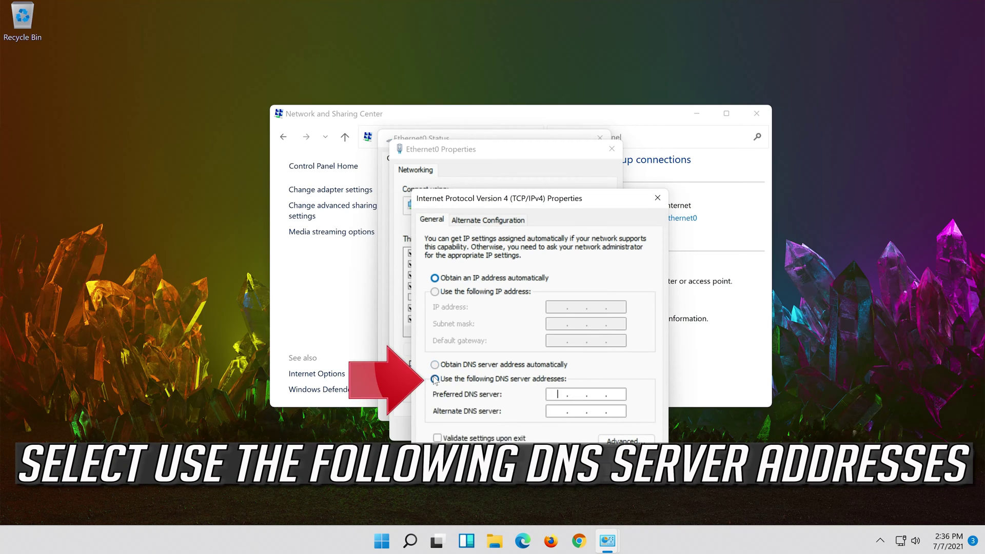
pyautogui.click(559, 394)
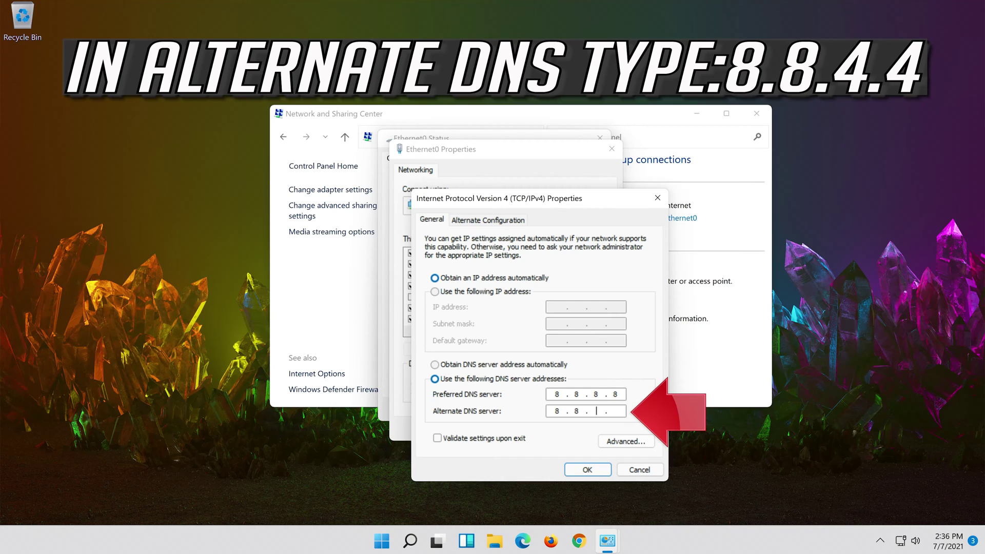
pyautogui.write('4')
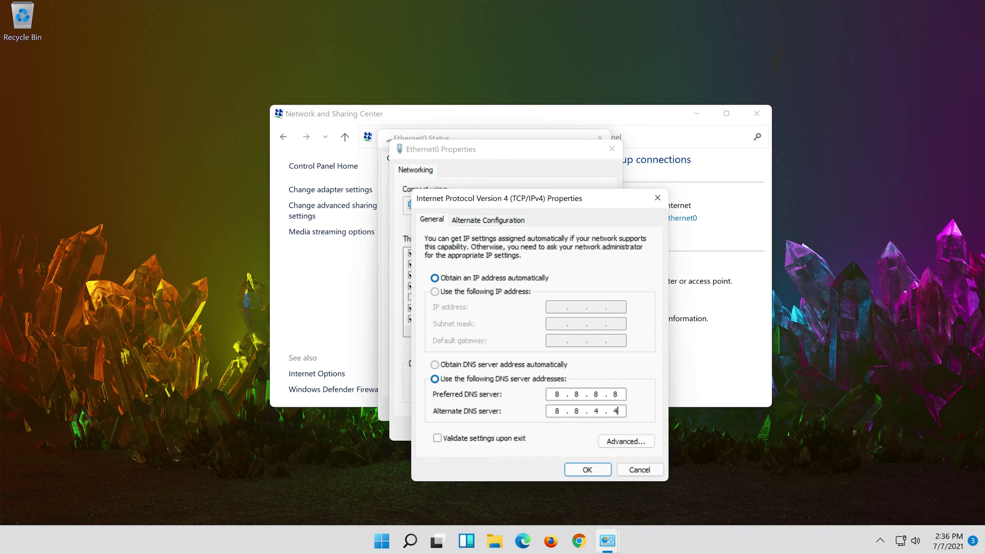
pyautogui.click(587, 470)
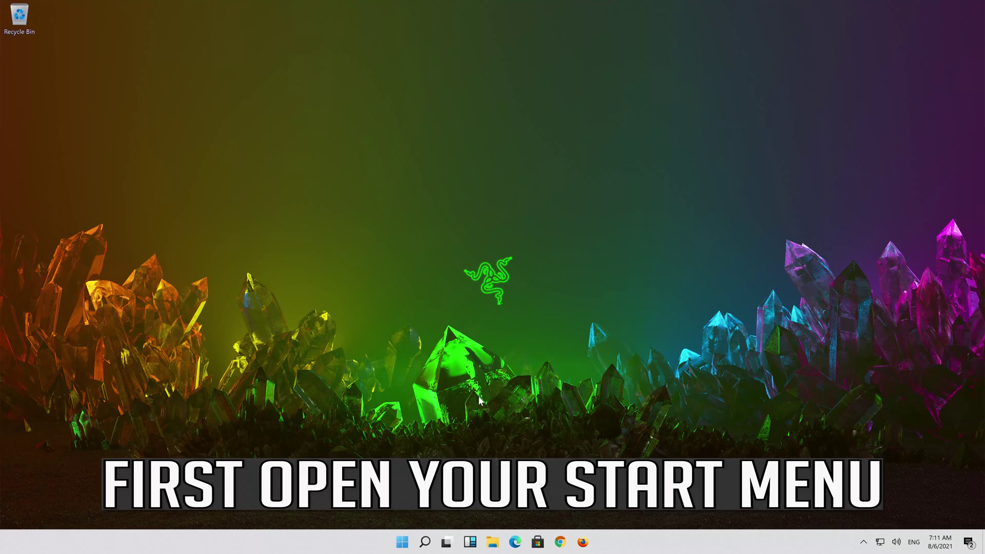
# Search for services and open the Services app
pyautogui.click(403, 541)
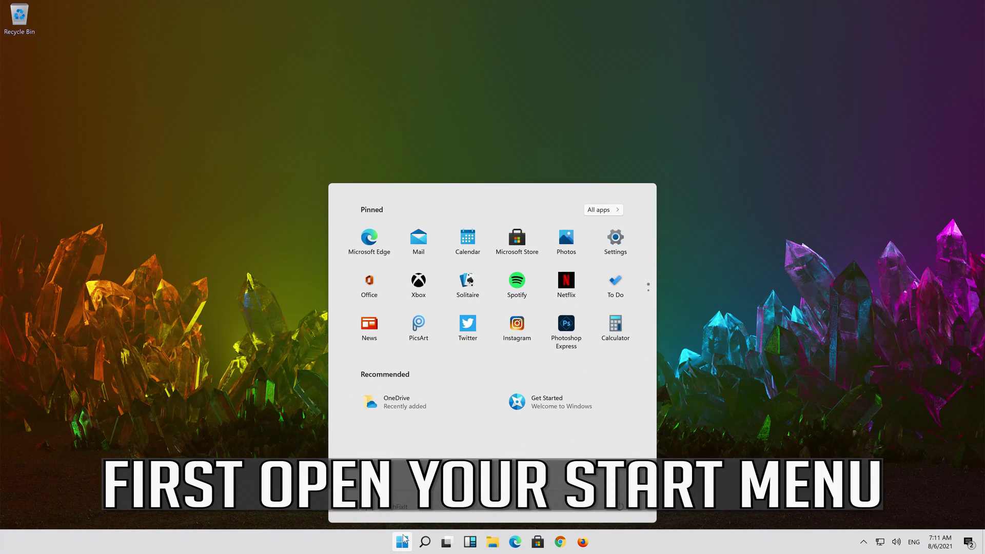
pyautogui.write('services')
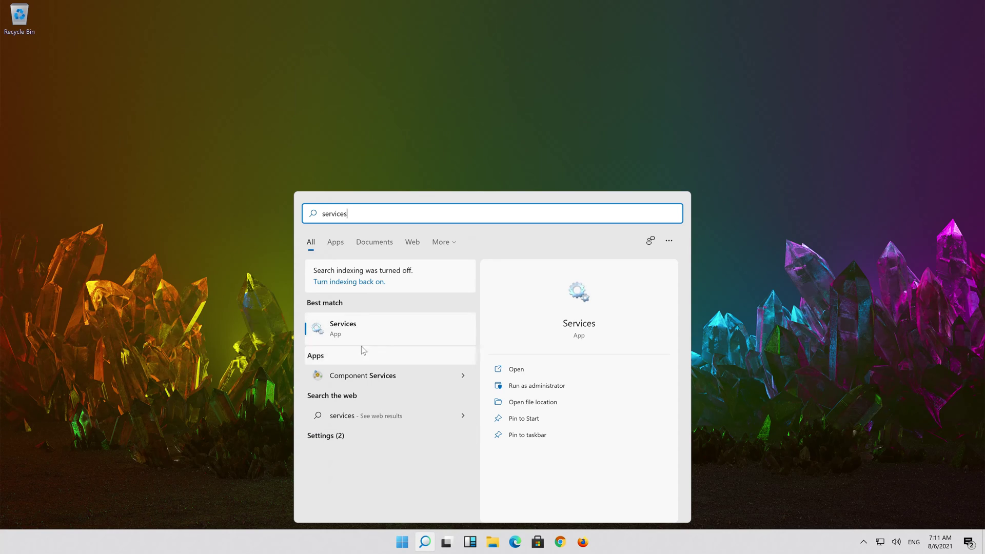
pyautogui.click(401, 328)
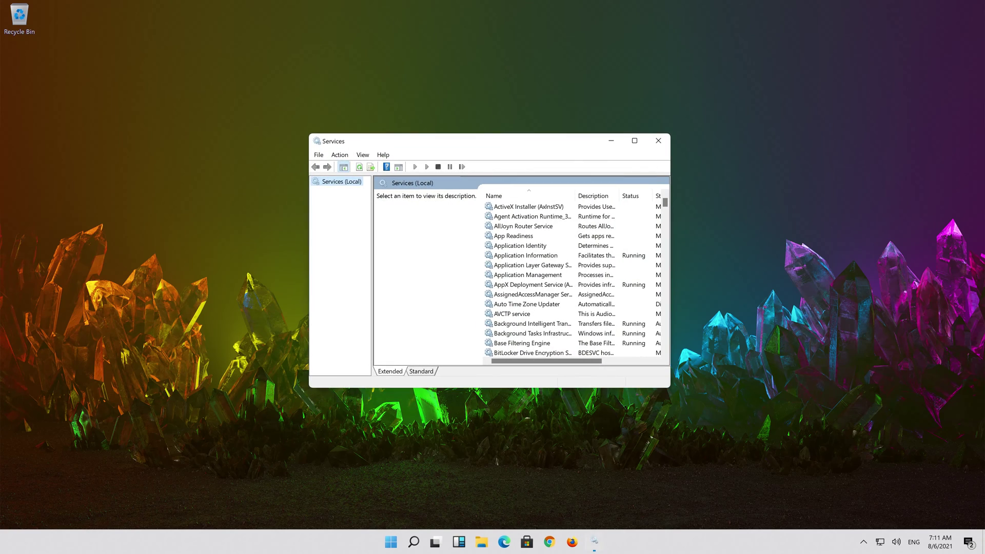
# Set the WLAN AutoConfig service's startup type to Automatic and start the service
pyautogui.click(497, 307)
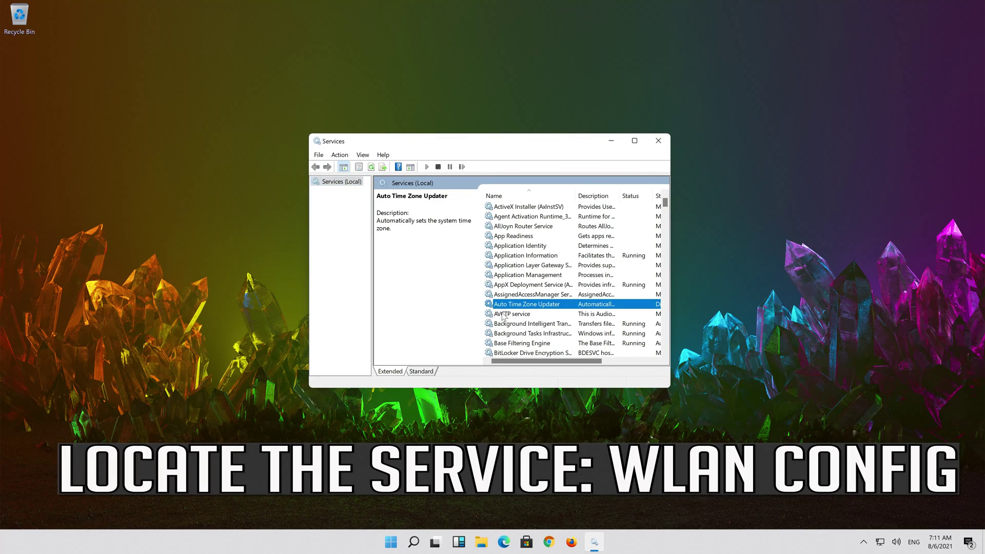
pyautogui.scroll(-20, 500, 310)
pyautogui.scroll(-20, 505, 317)
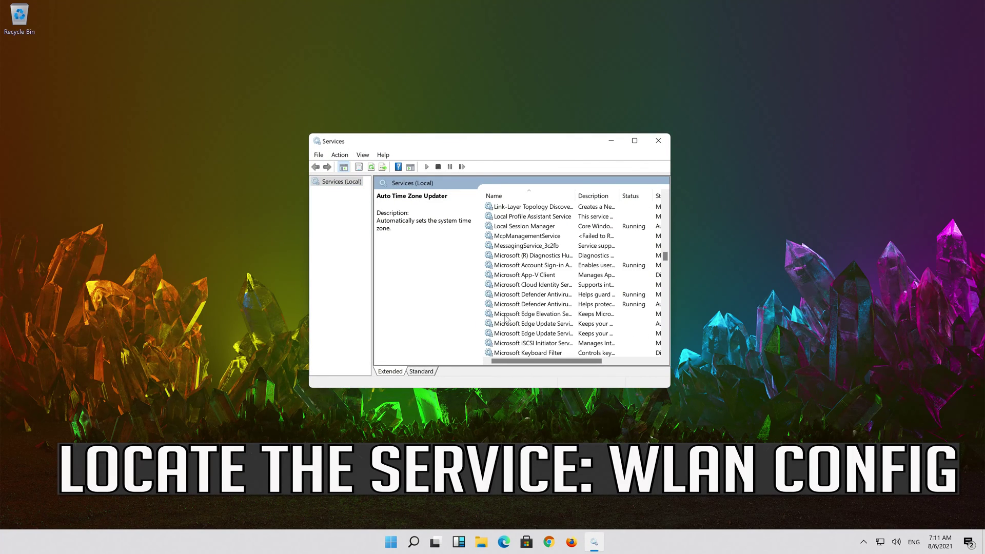
pyautogui.scroll(-20, 505, 317)
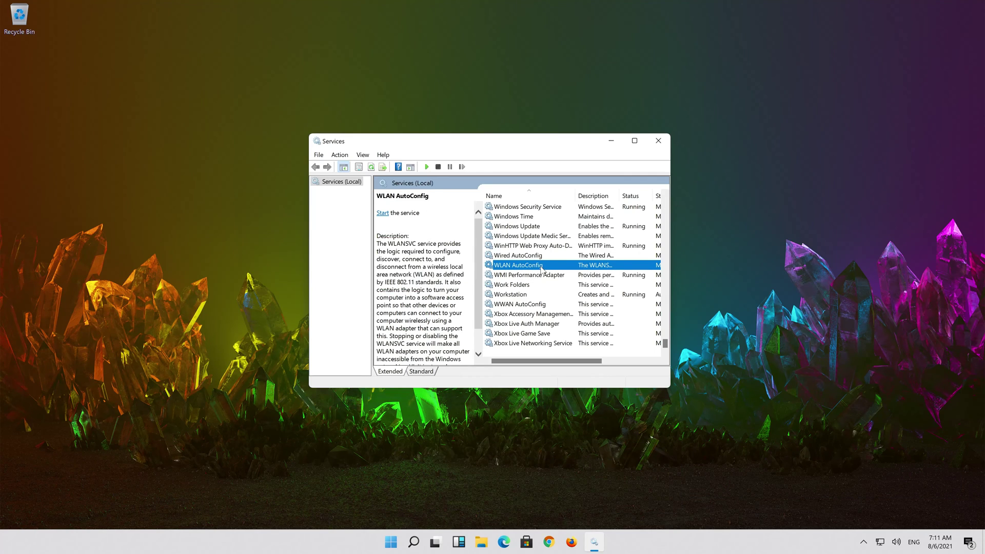
pyautogui.rightClick(541, 269)
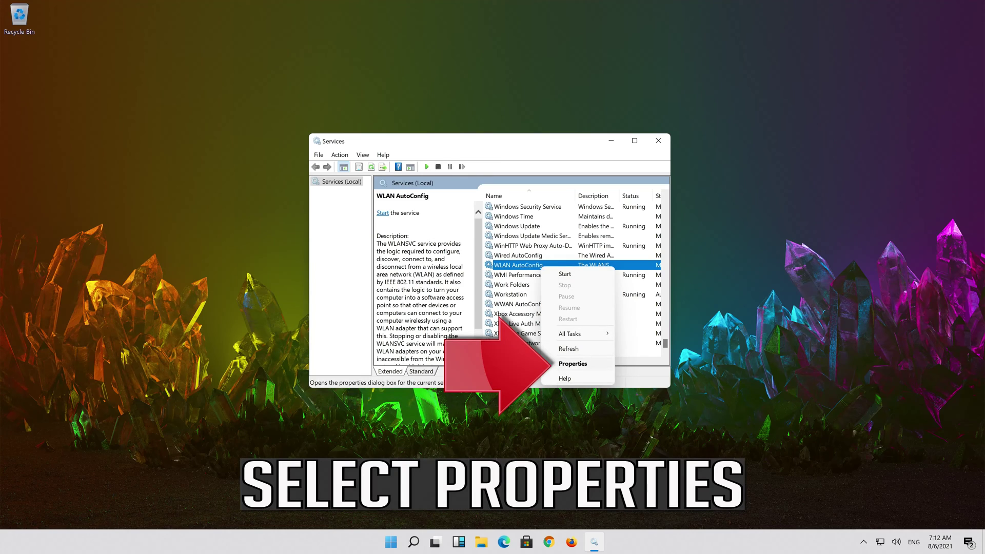
pyautogui.click(574, 364)
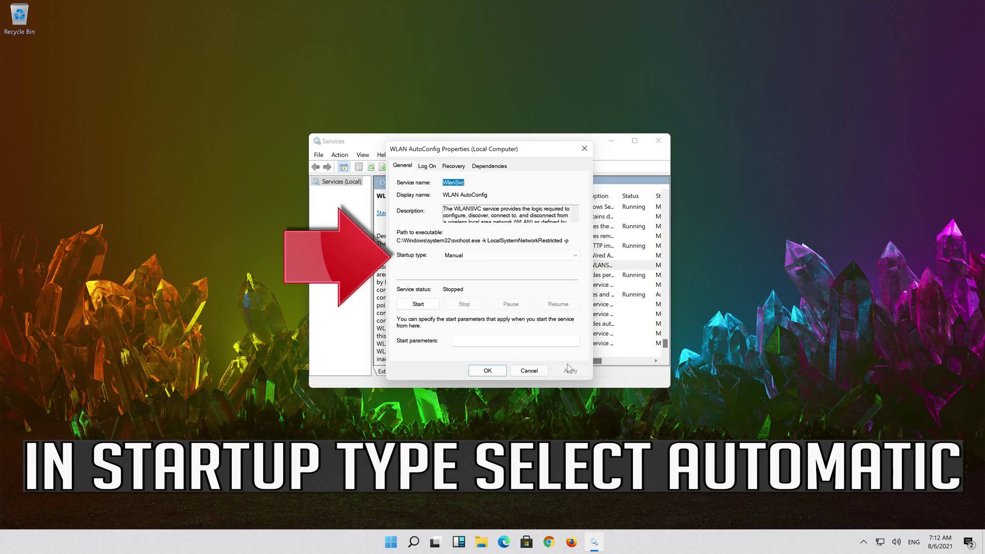
pyautogui.click(488, 255)
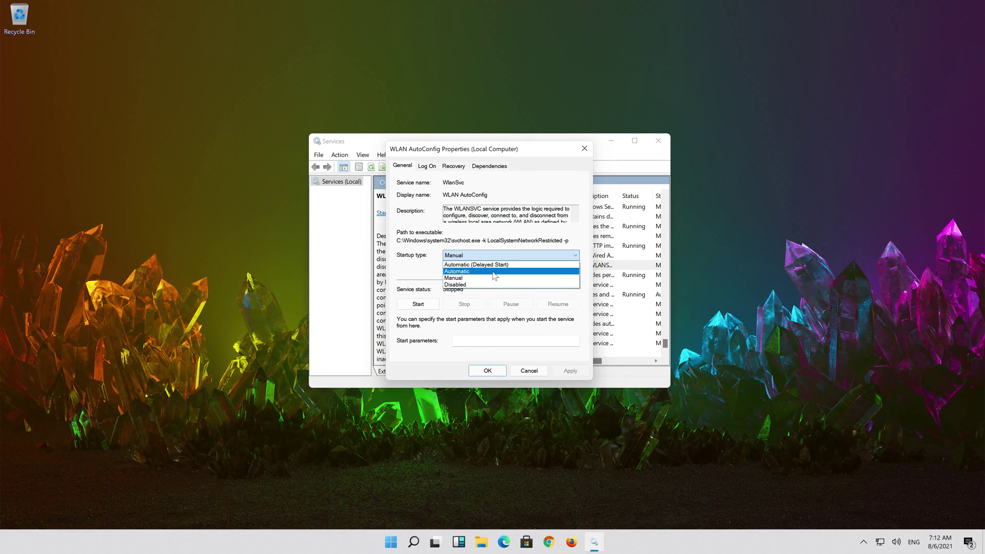
pyautogui.click(485, 271)
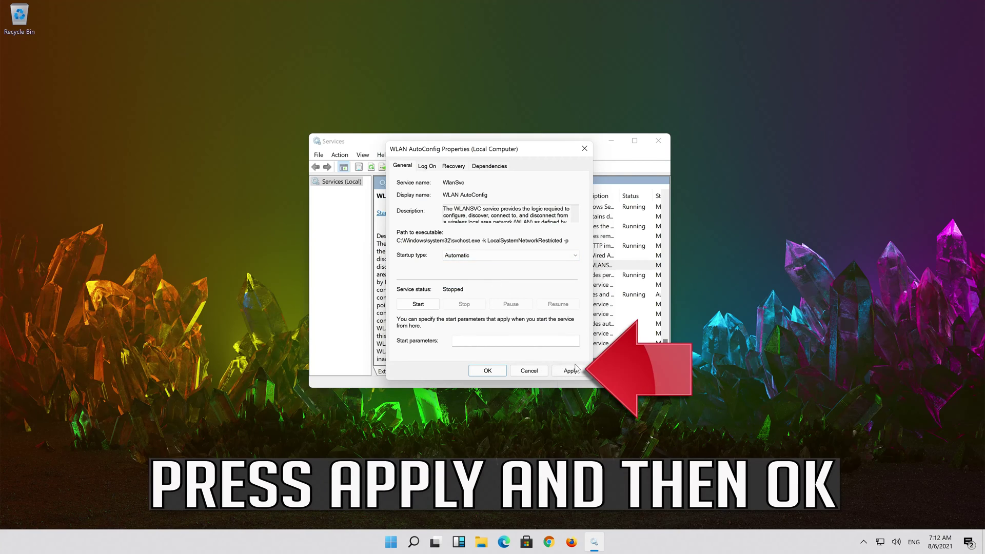
pyautogui.click(570, 370)
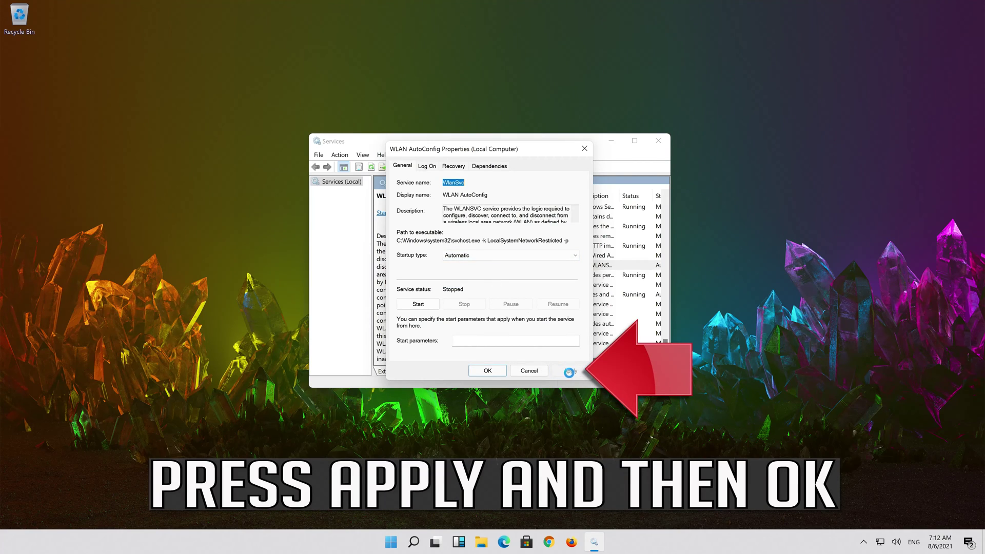
pyautogui.click(488, 371)
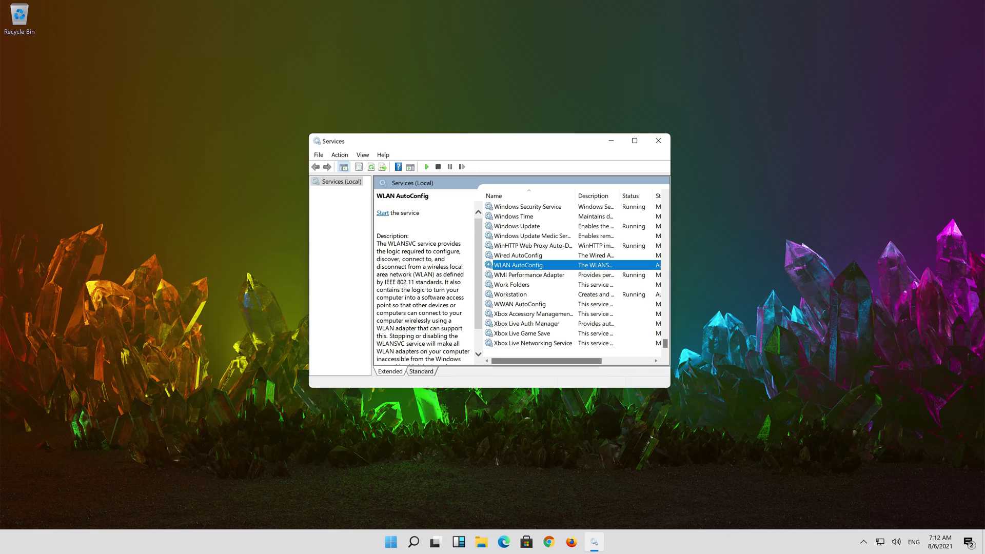
pyautogui.click(383, 213)
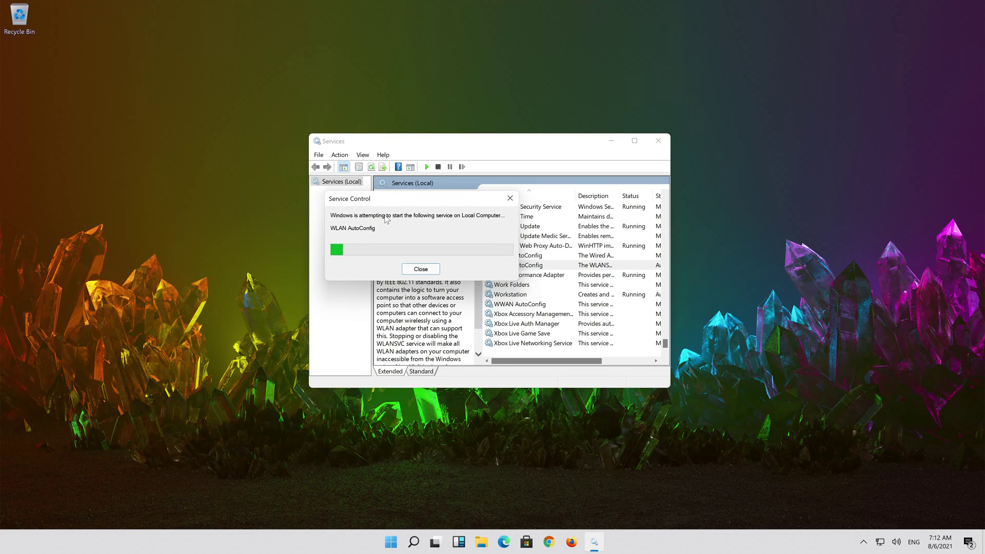
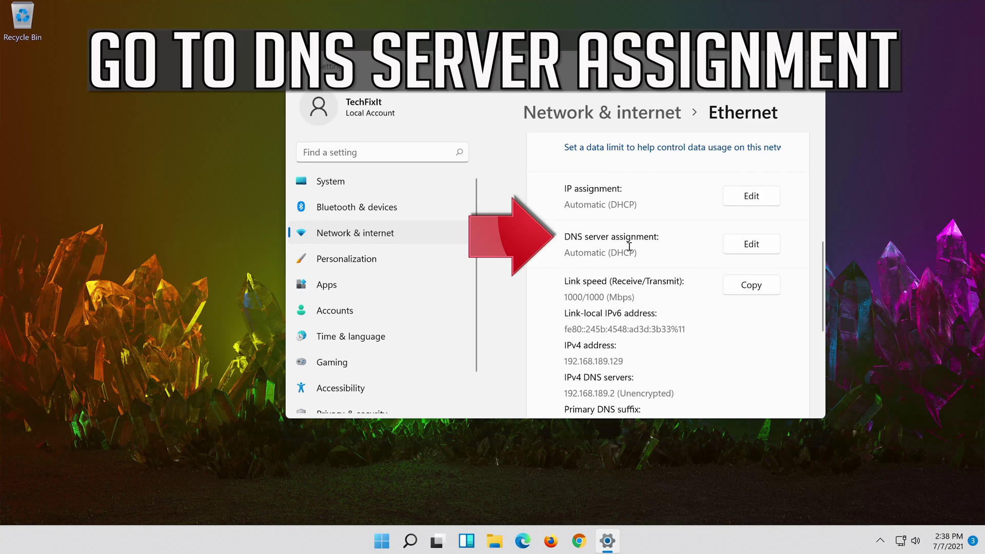
# Switch the Ethernet connection's DNS server assignment to Manual and turn on IPv4
pyautogui.click(736, 247)
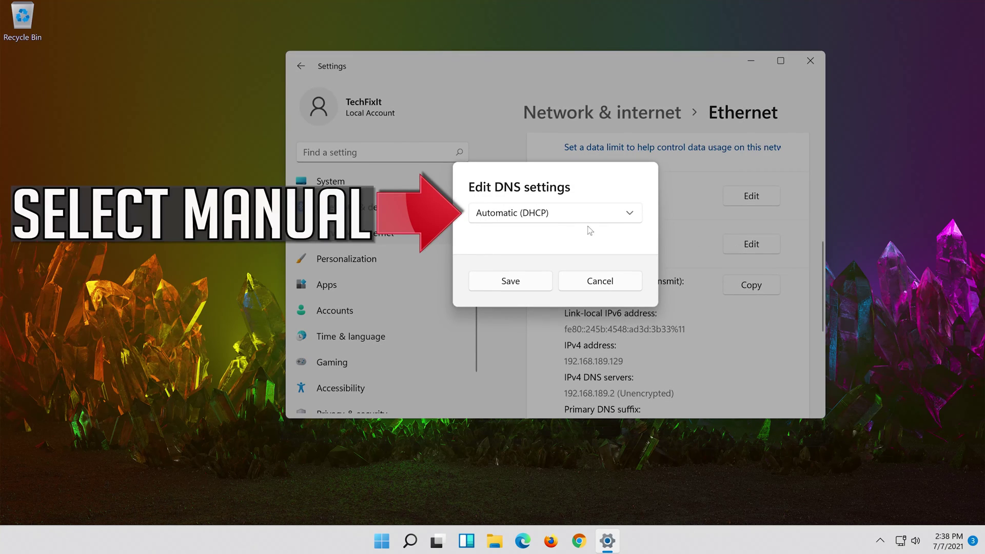
pyautogui.click(515, 218)
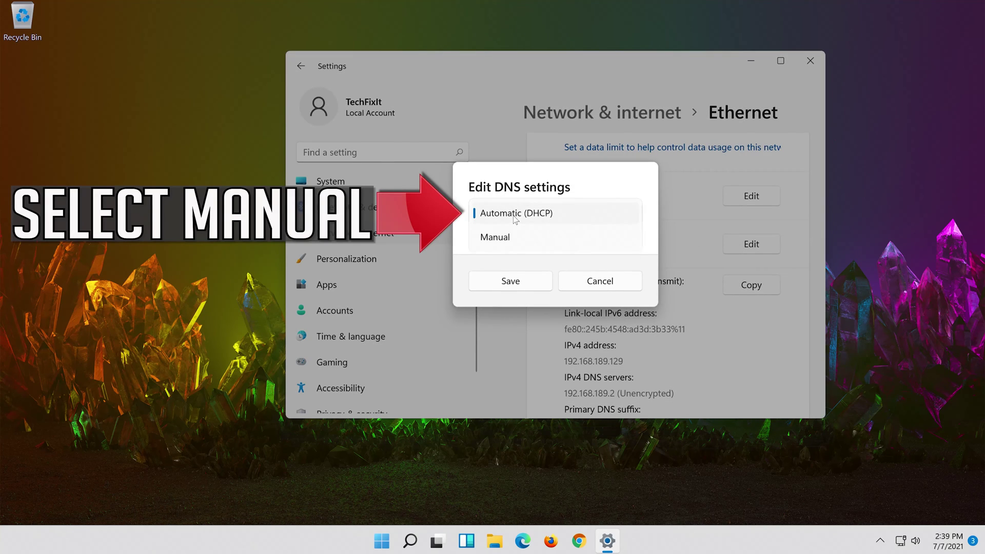
pyautogui.click(546, 241)
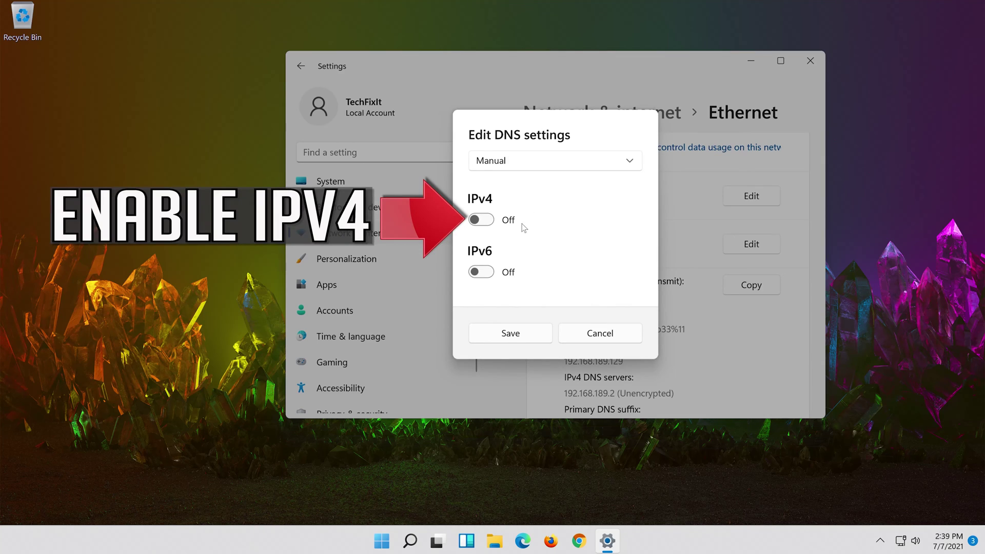
pyautogui.click(492, 225)
# Set the IPv4 preferred DNS to 8.8.8.8 with the encryption option Encrypted preferred, unencrypted allowed
pyautogui.click(594, 205)
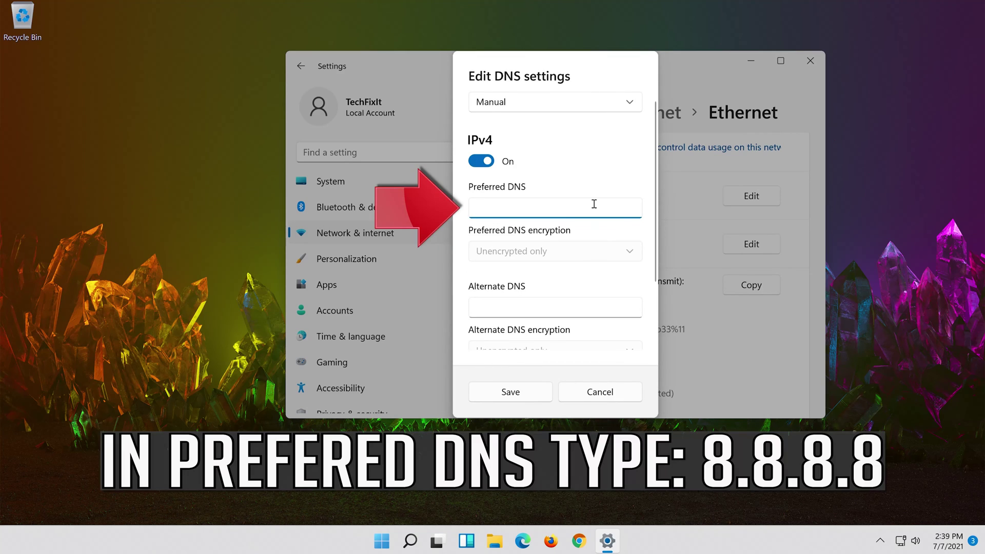
pyautogui.write('8.8.8.8')
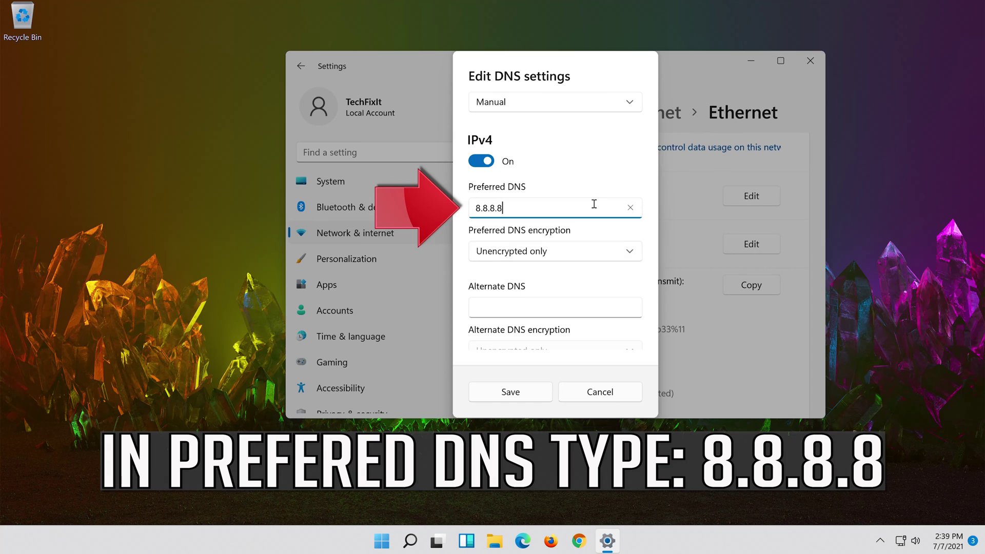
pyautogui.click(631, 247)
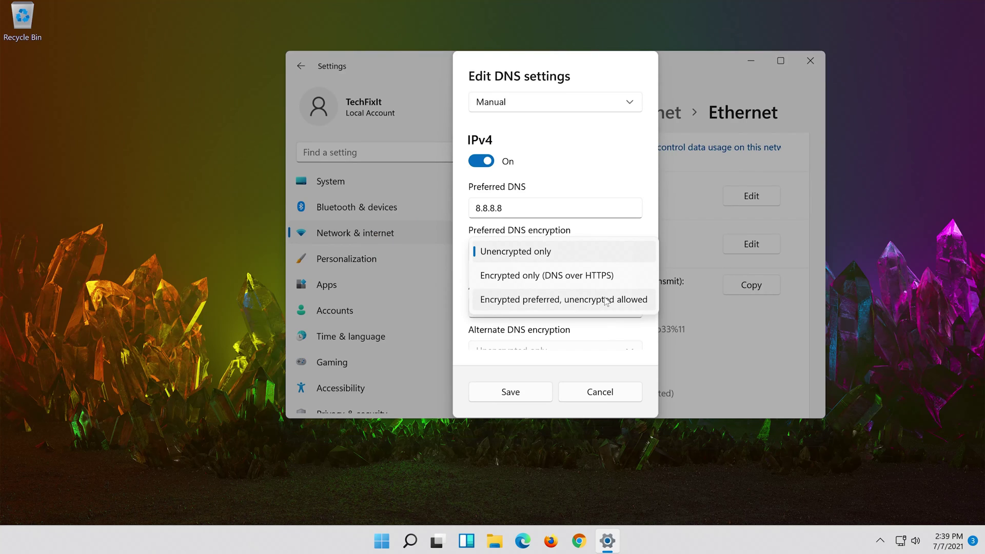
pyautogui.click(606, 302)
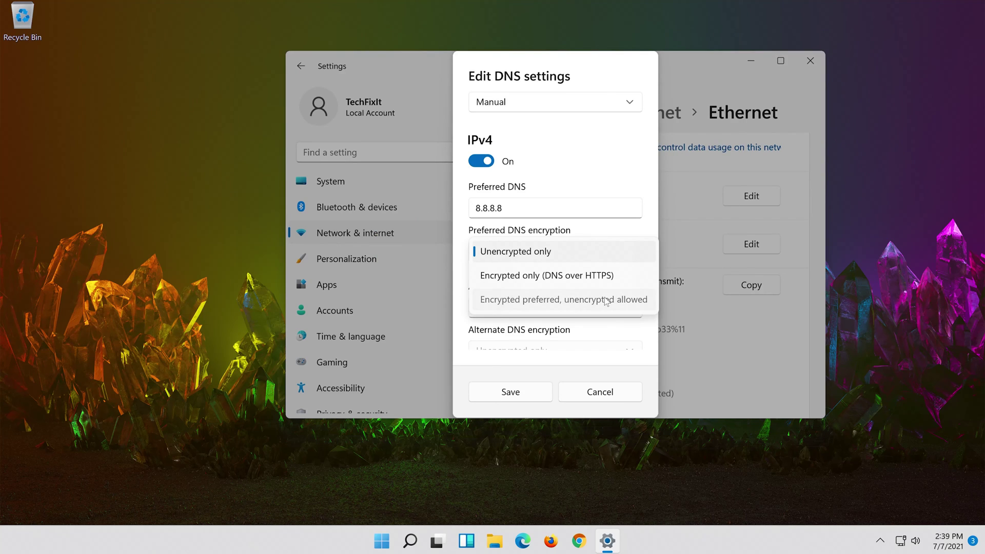
# Set the alternate DNS to 8.8.4.4 with encryption Encrypted preferred, unencrypted allowed, and save the DNS settings
pyautogui.click(593, 306)
pyautogui.write('8.8.')
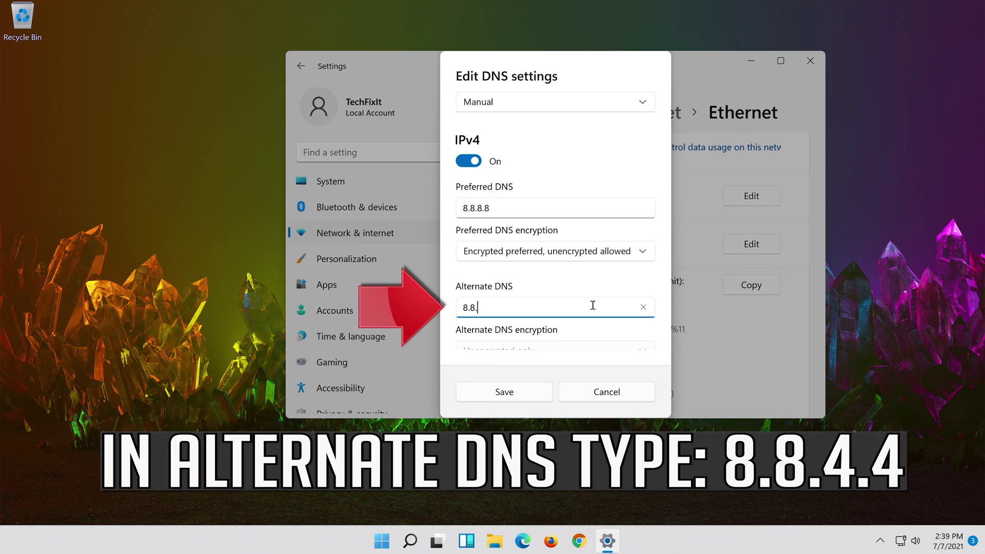
pyautogui.write('4.4')
pyautogui.scroll(-3, 594, 306)
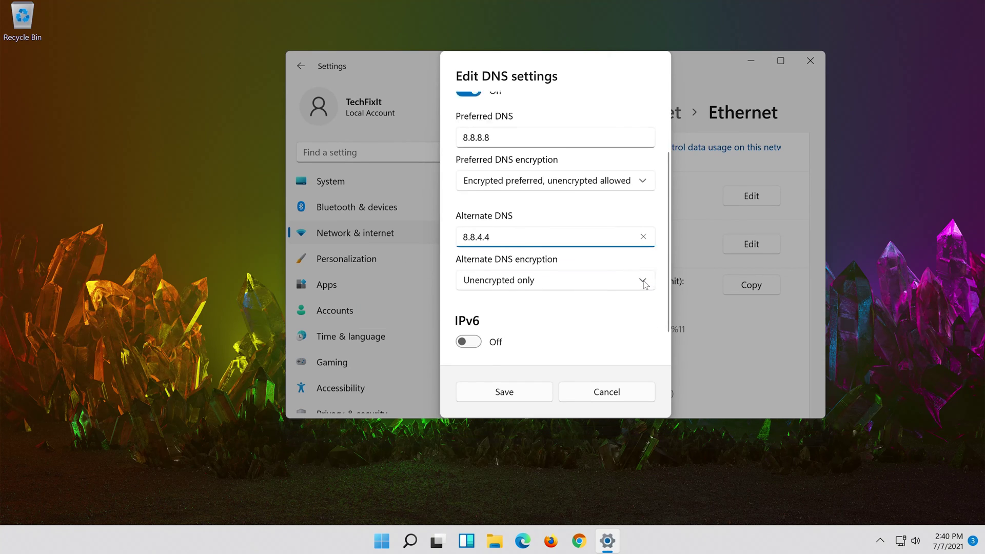
pyautogui.click(592, 276)
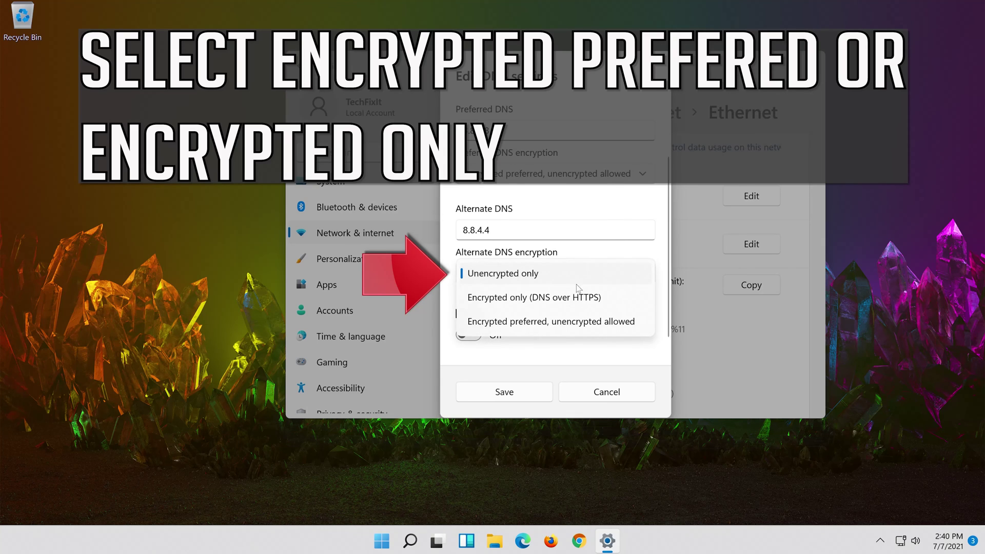
pyautogui.click(563, 323)
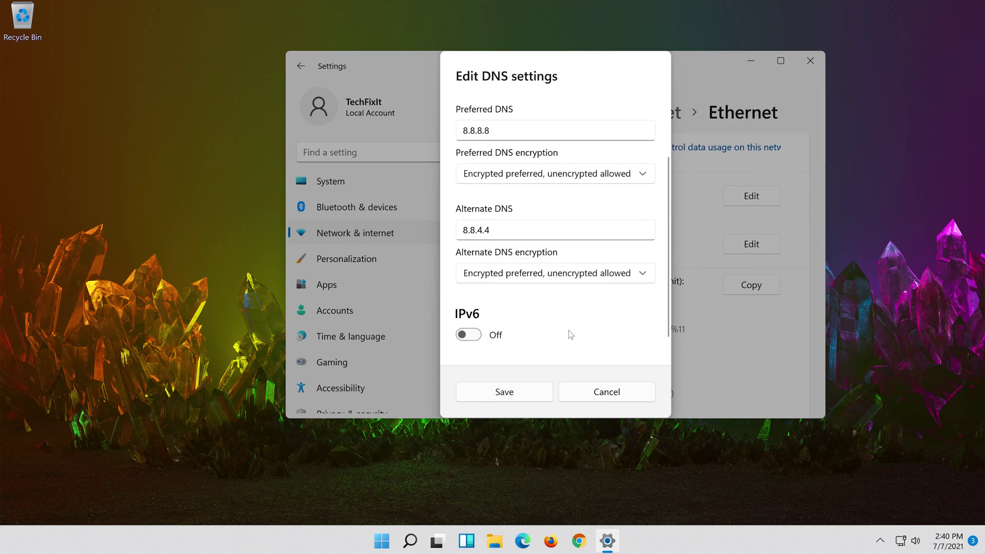
pyautogui.click(490, 394)
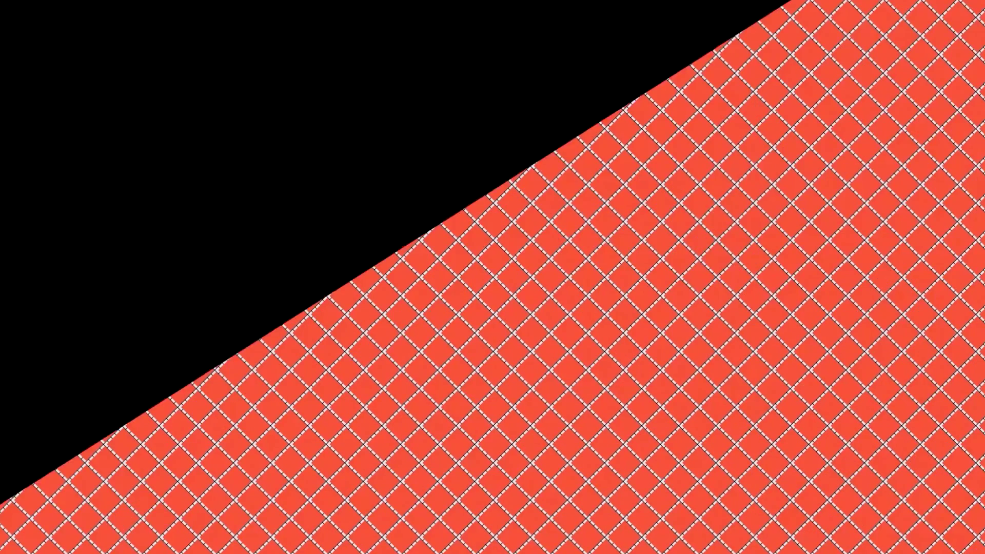